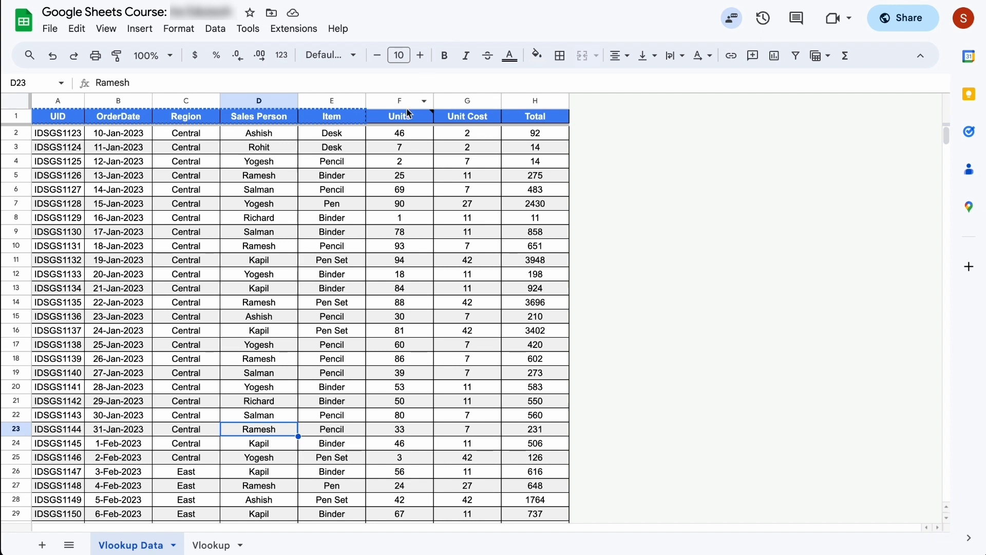
- Compare the Vlookup Data table with the Vlookup sheet, ending on the empty lookup table
left_click(327, 217)
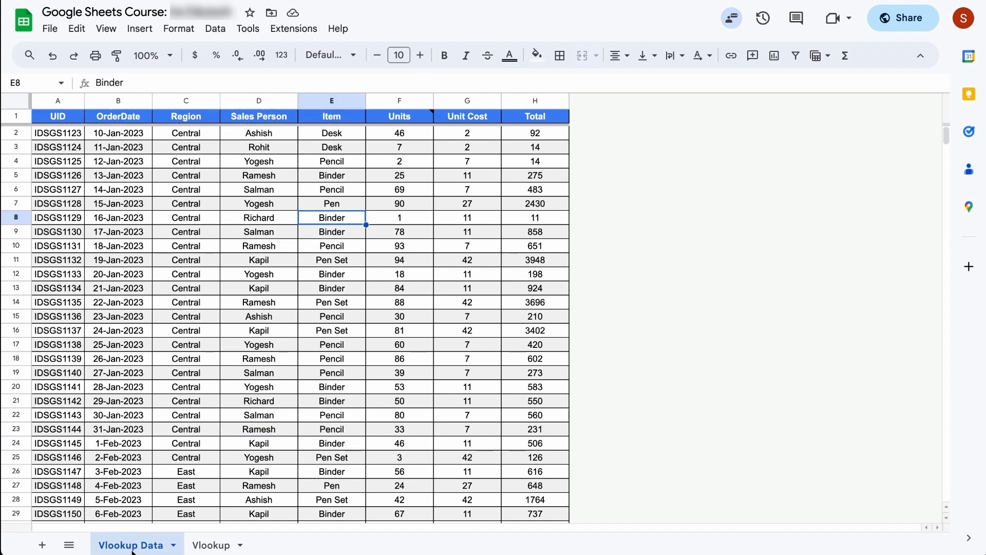
left_click(215, 545)
left_click(261, 137)
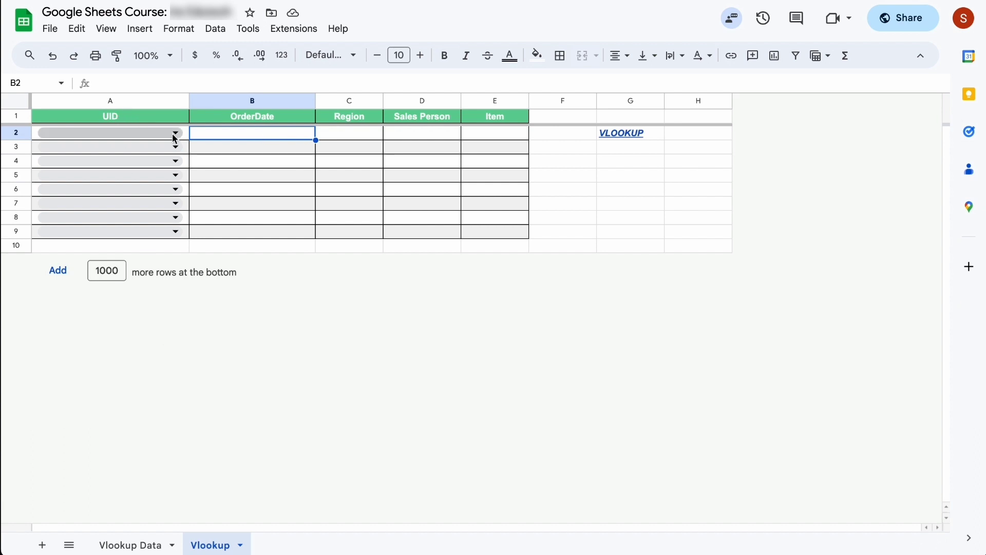
left_click(129, 543)
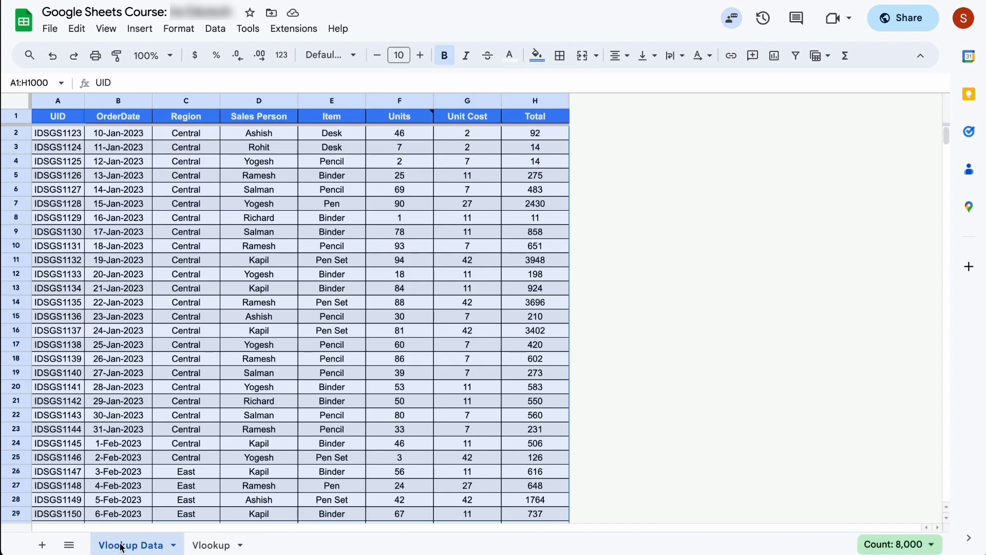
left_click(57, 139)
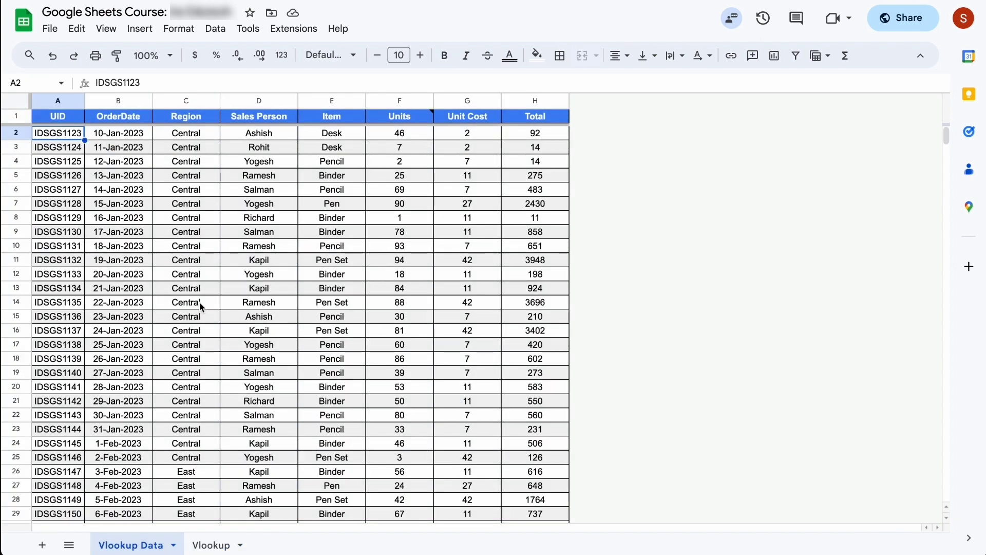
scroll(199, 302, "down", 10)
scroll(199, 302, "up", 10)
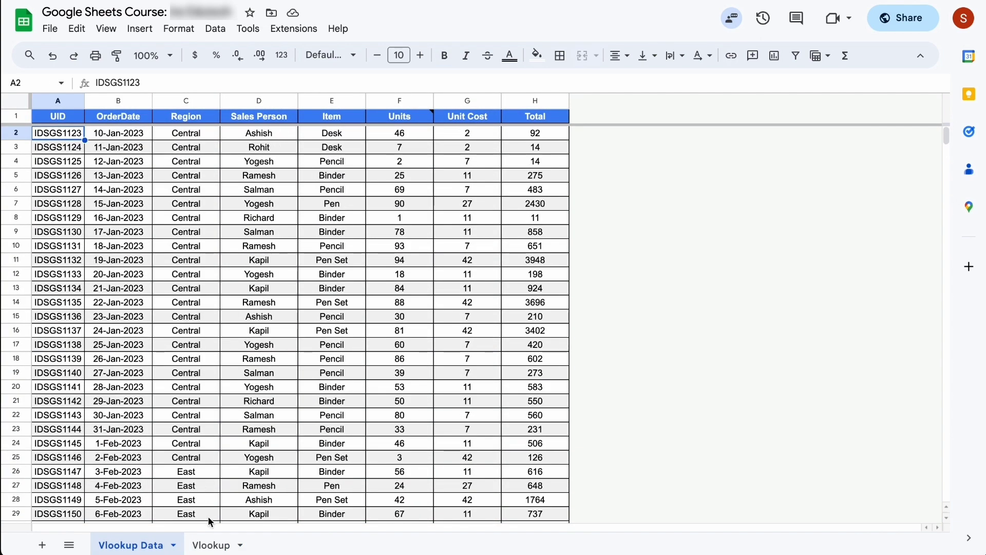
left_click(213, 546)
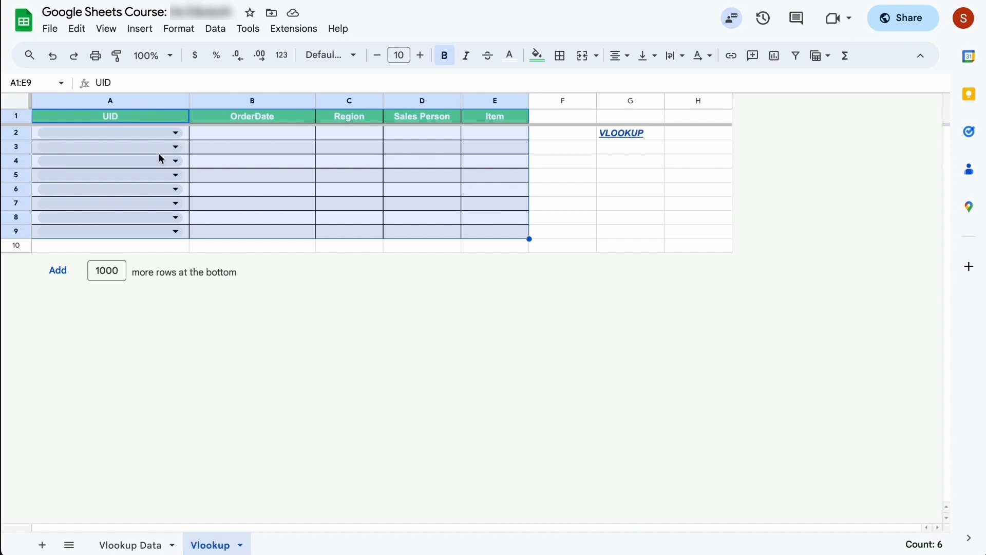
- Choose IDSGS1128 from the UID dropdowns in A2 and A3
left_click(177, 137)
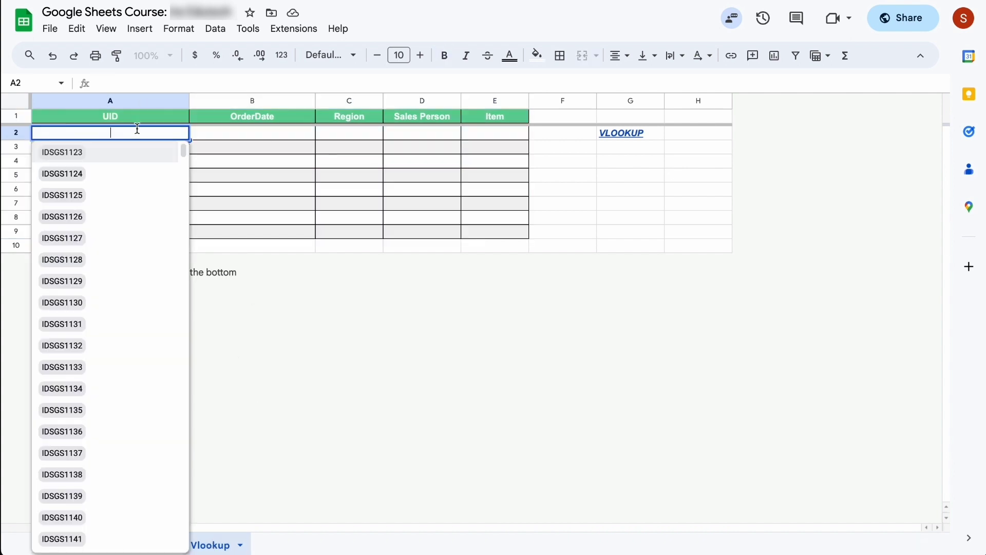
left_click(60, 258)
left_click(176, 147)
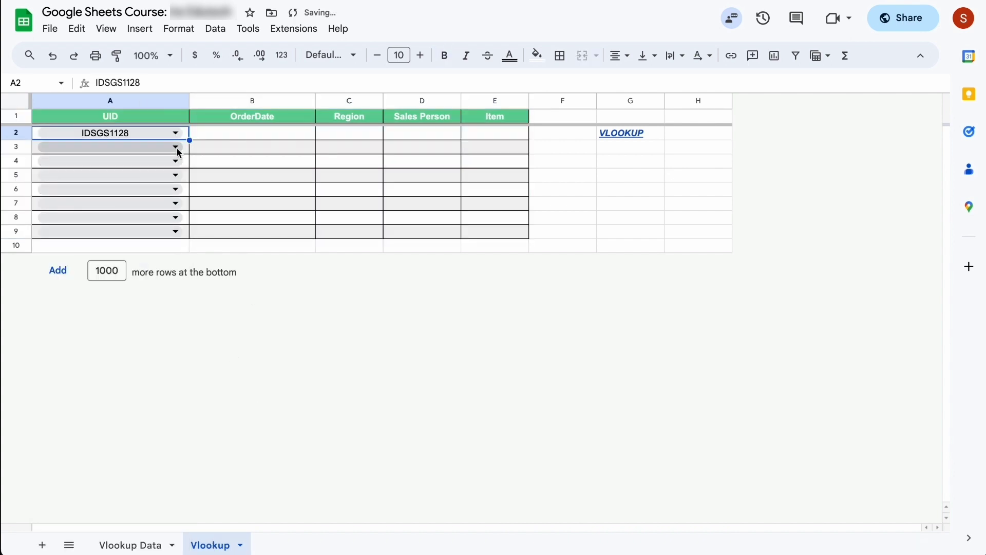
left_click(100, 281)
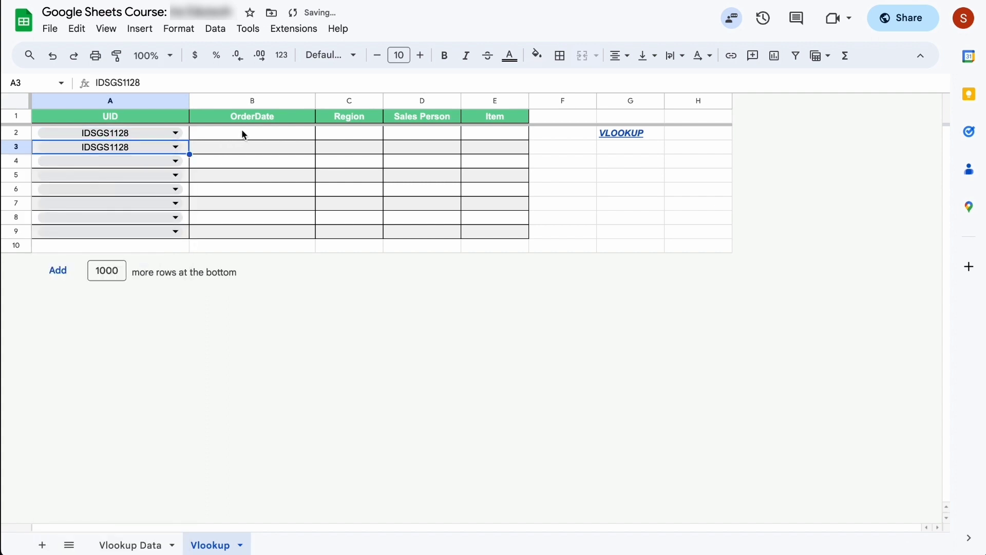
- Compare the UID column and the OrderDate, Region, Sales Person and Item headers across both sheets
left_click(221, 134)
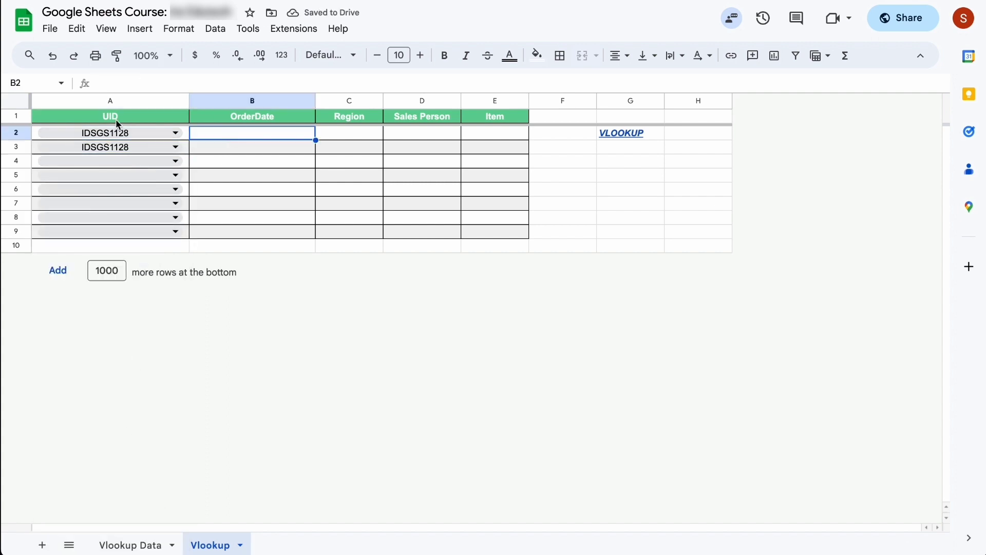
left_click(132, 121)
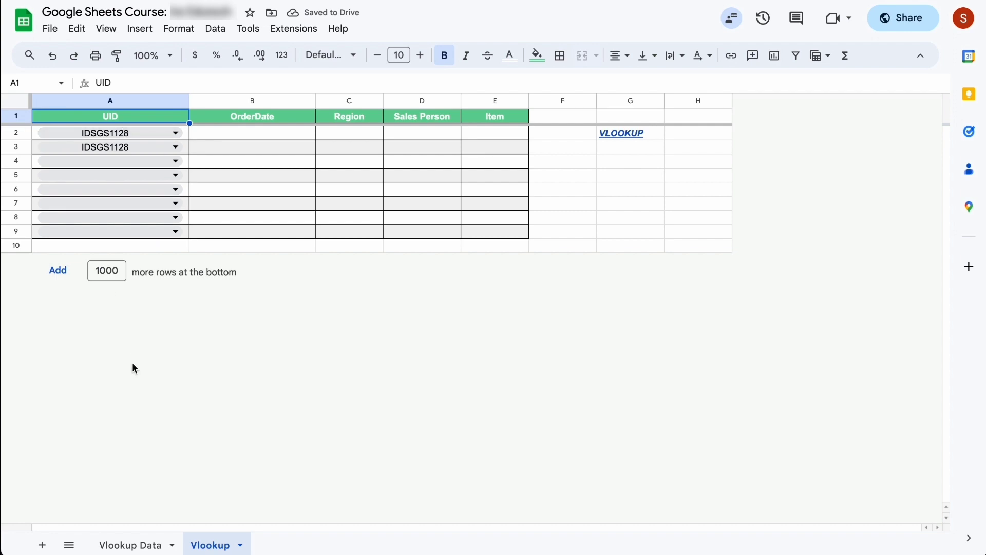
left_click(132, 544)
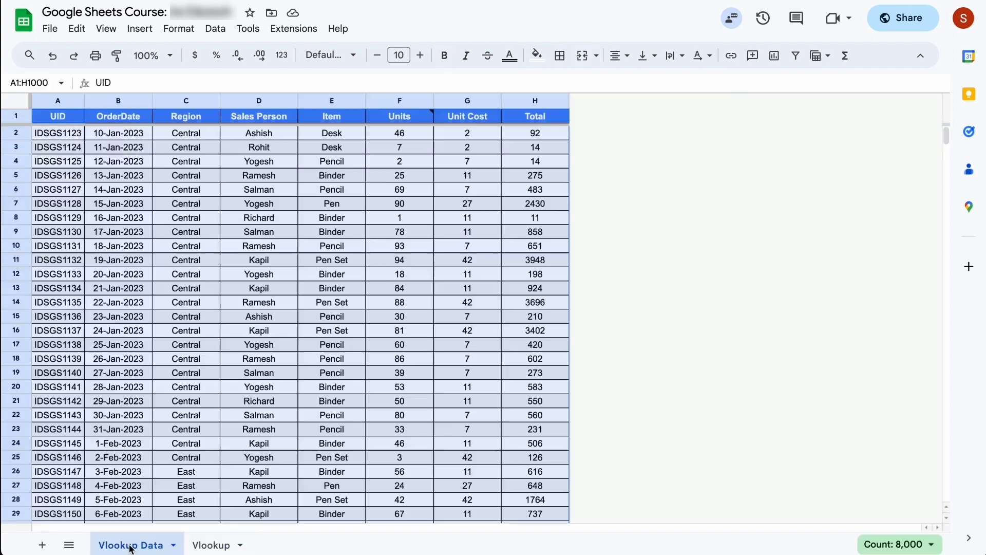
left_click(60, 119)
left_click(66, 136)
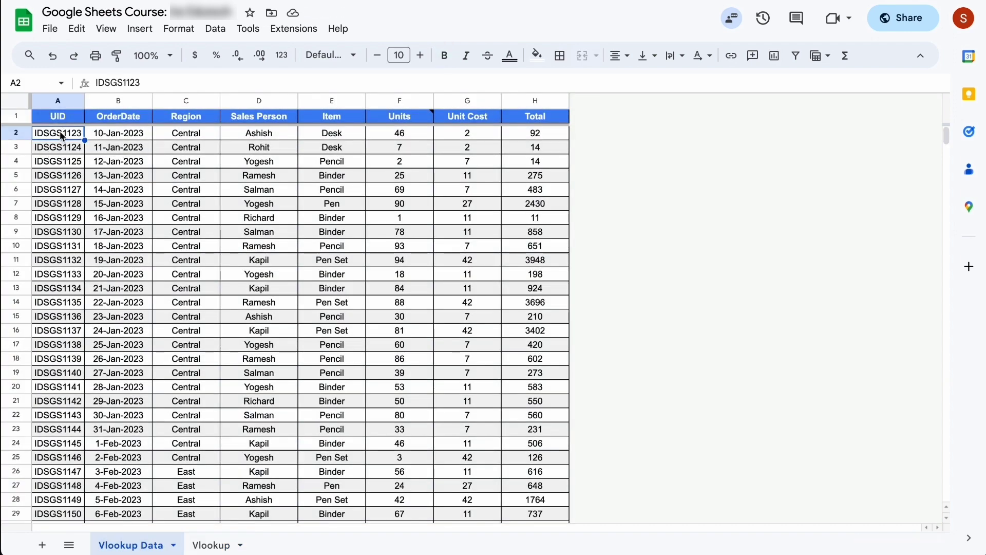
left_click(205, 544)
left_click(263, 117)
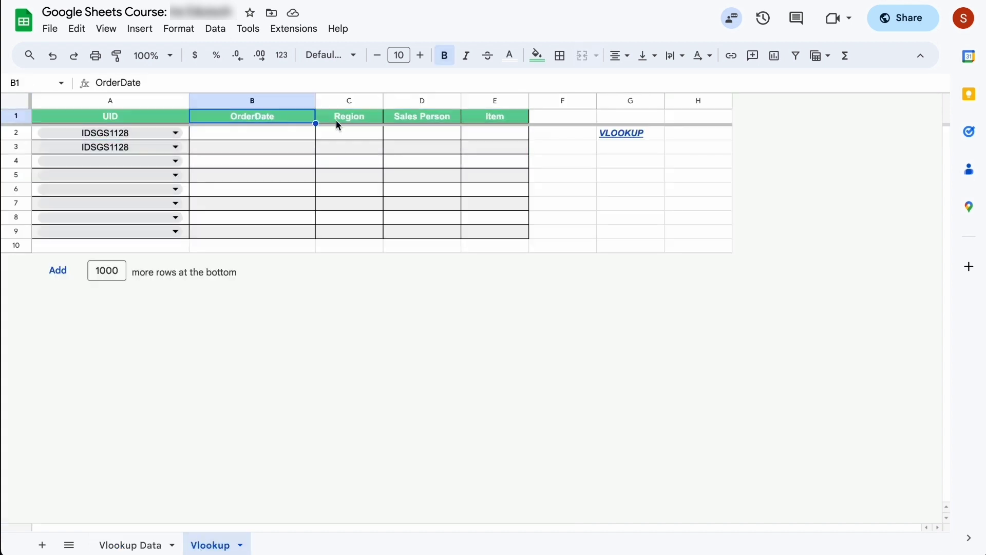
left_click(359, 121)
left_click(428, 120)
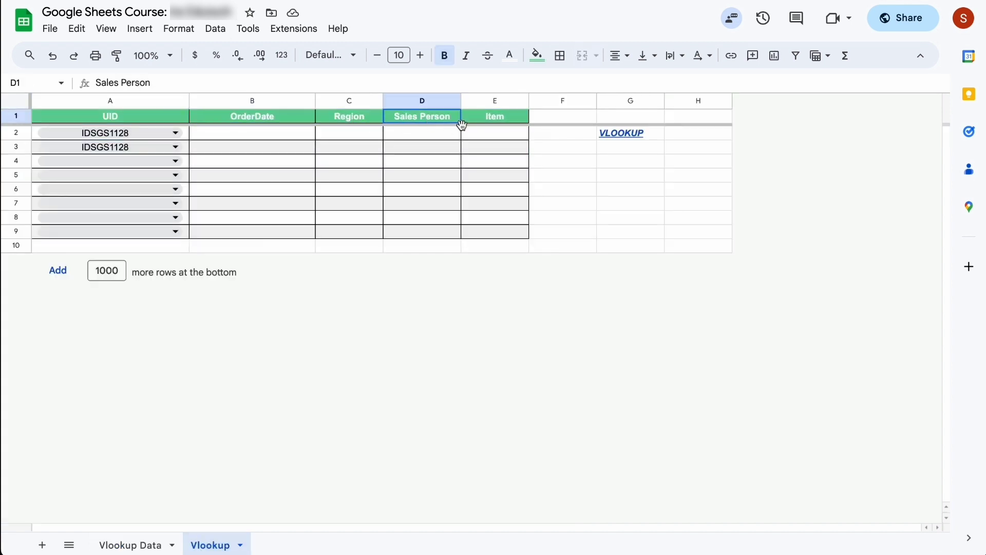
left_click(493, 119)
- Start and cancel a formula in B2, then follow the VLOOKUP help link in G2
left_click(276, 134)
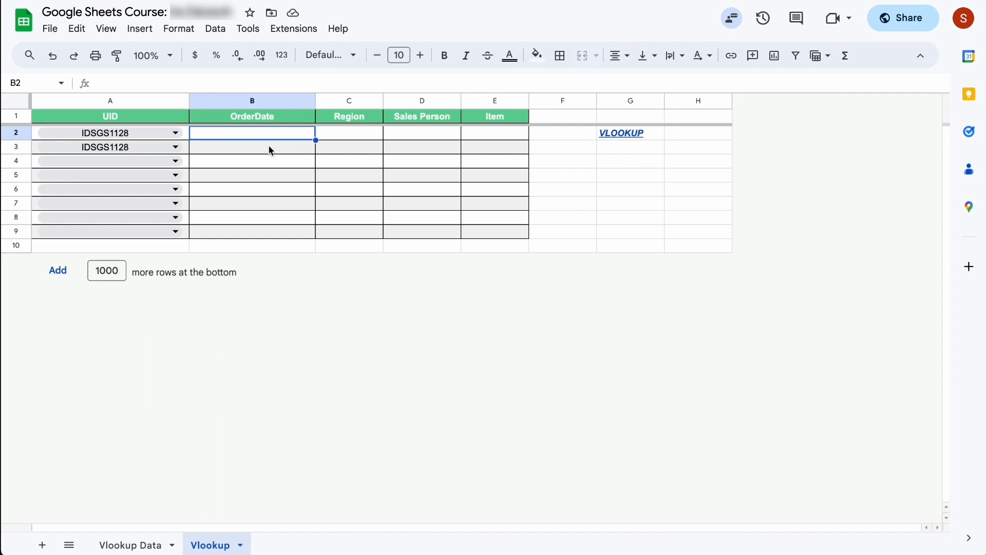
type("=")
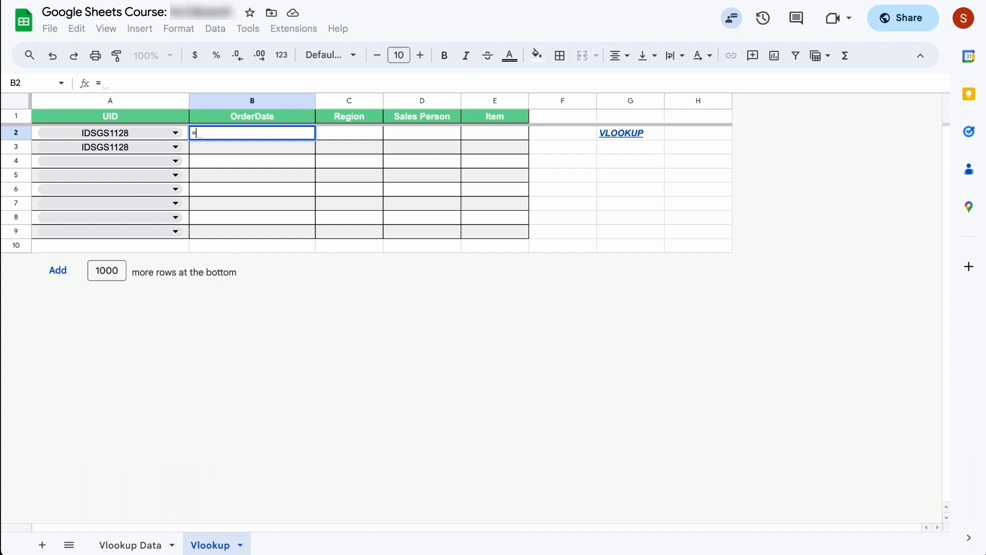
key("Escape")
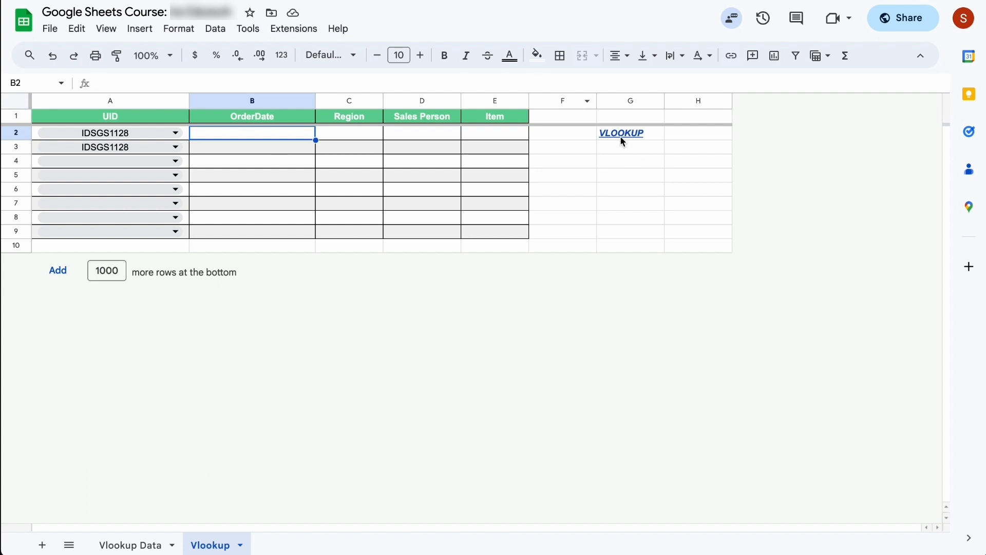
left_click(622, 142)
left_click(677, 155)
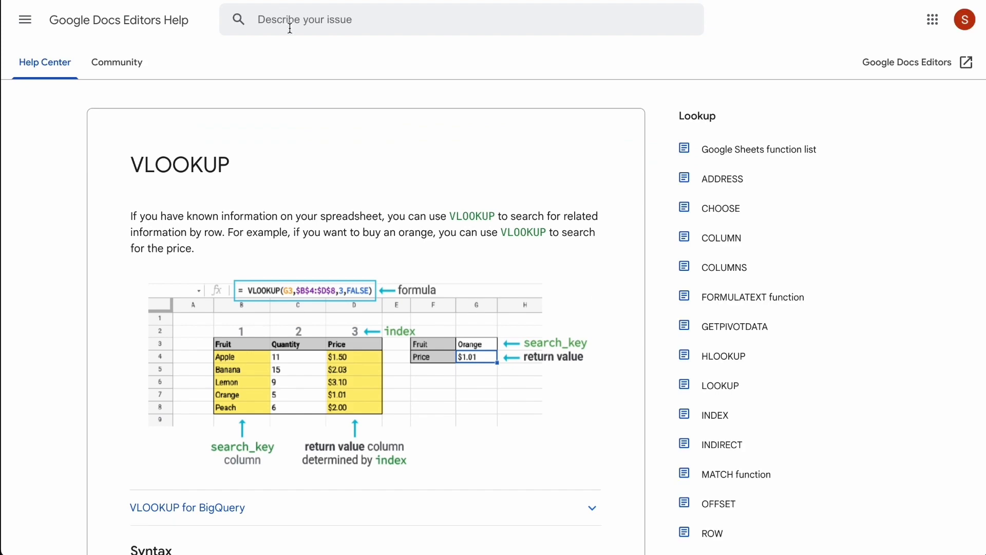
scroll(353, 227, "down", 5)
scroll(353, 226, "down", 5)
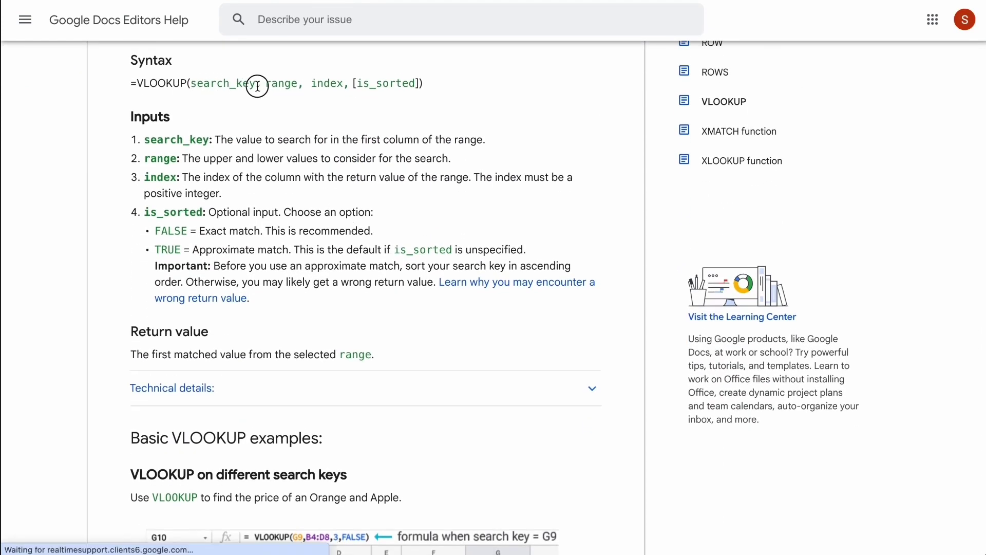
left_click_drag(264, 83, 420, 83)
left_click(405, 99)
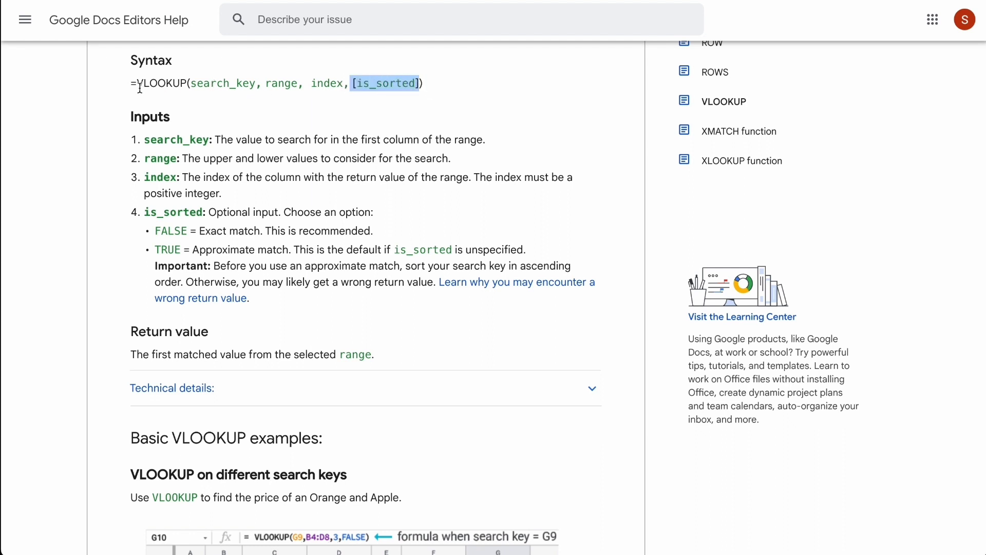
left_click_drag(133, 84, 422, 85)
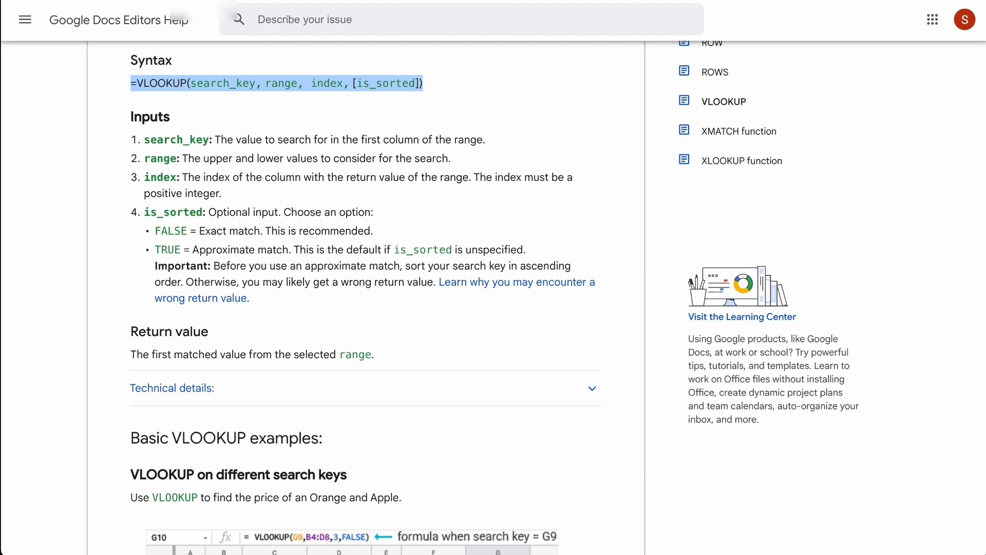
left_click(275, 134)
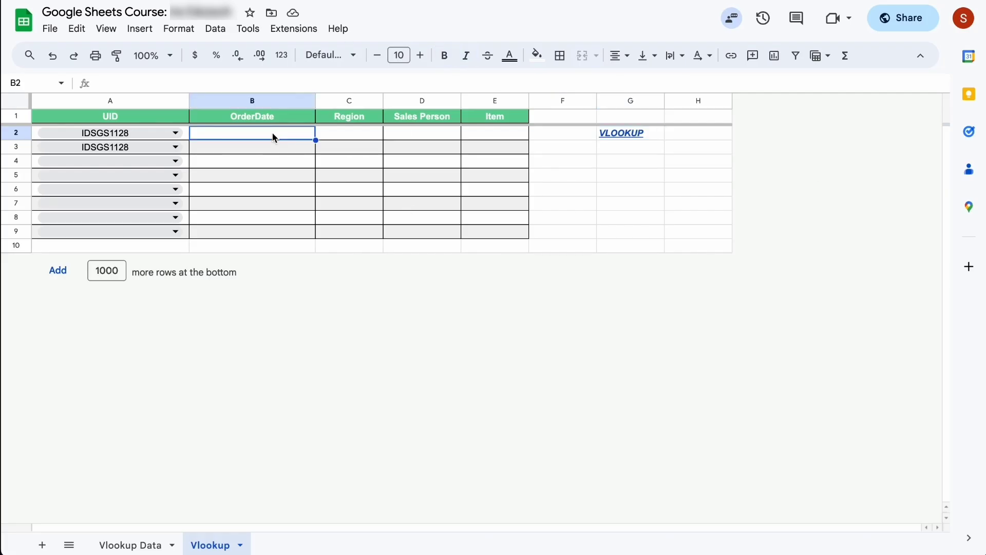
- Enter =VLOOKUP(A2,'Vlookup Data'!A1:H1000 in B2, which returns #N/A
type("=vlo")
key("Tab")
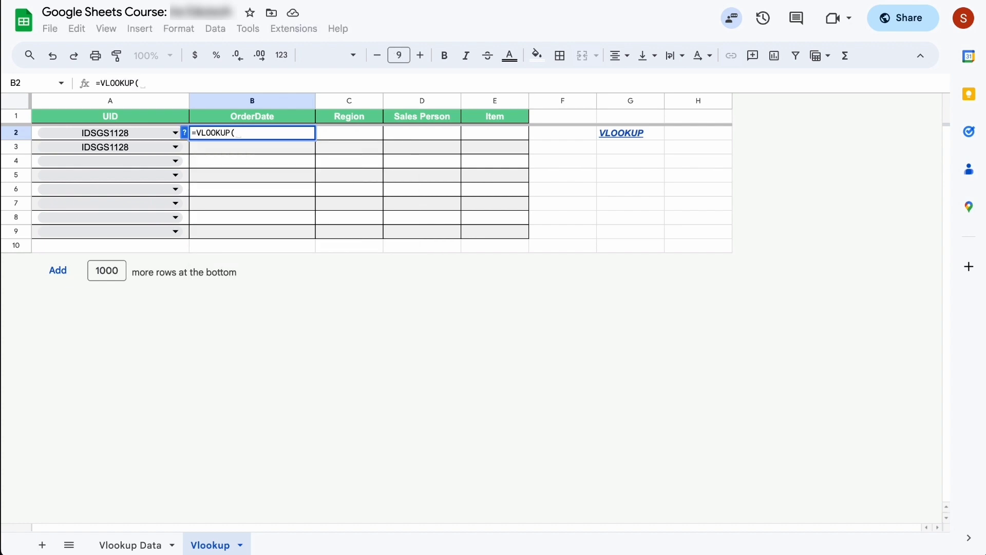
left_click(111, 132)
type(",")
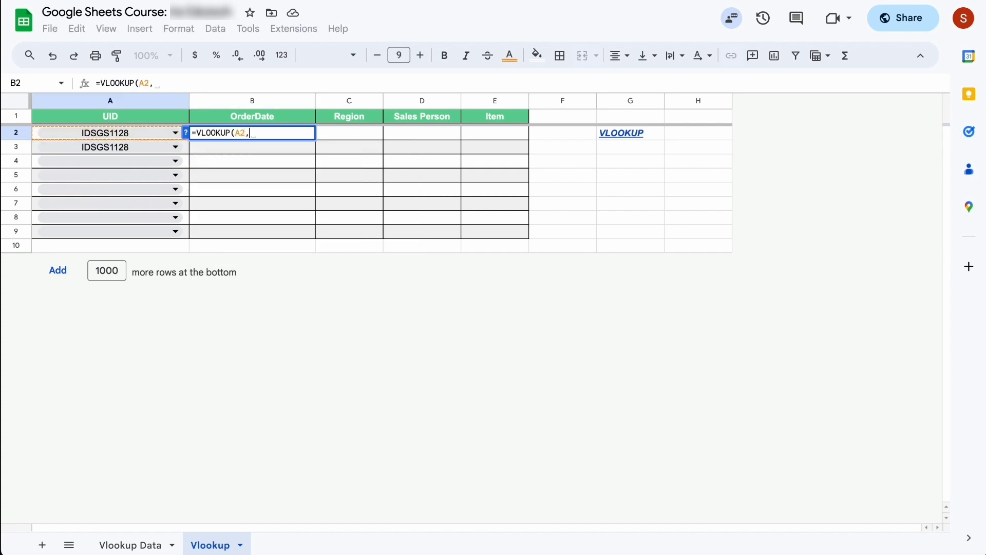
left_click(145, 546)
key("ctrl+a")
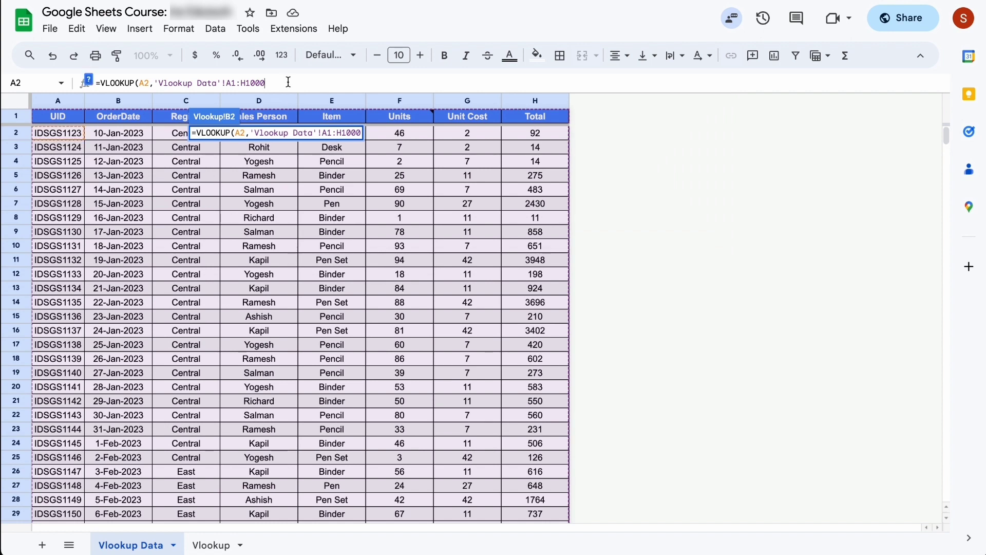
key("Return")
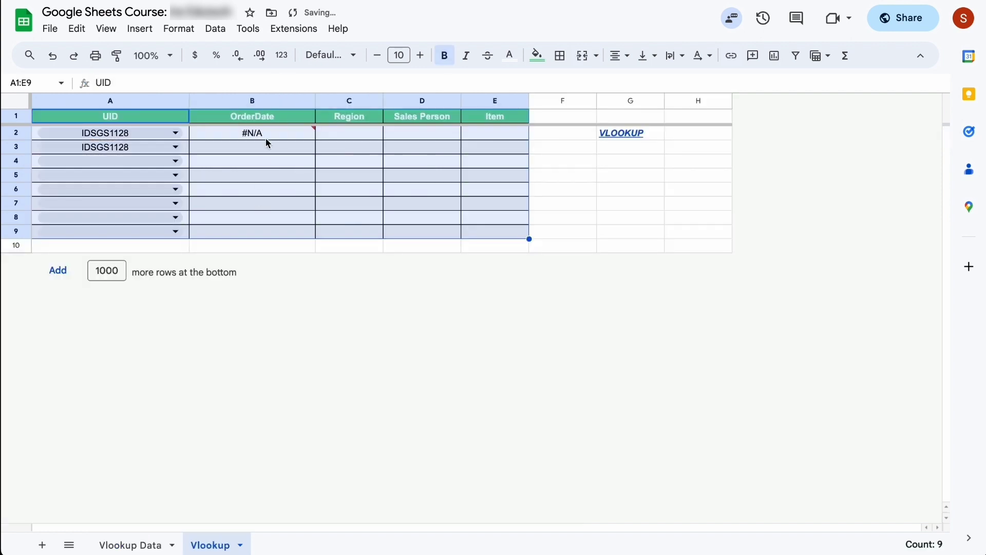
- Delete the A1:H1000 range reference from B2's formula
left_click(266, 136)
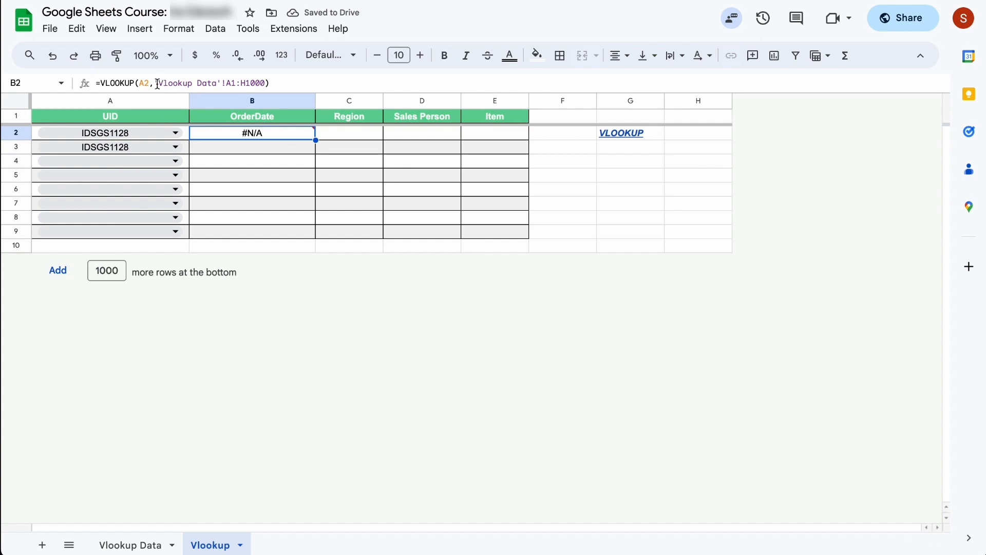
left_click_drag(157, 83, 308, 84)
key("BackSpace")
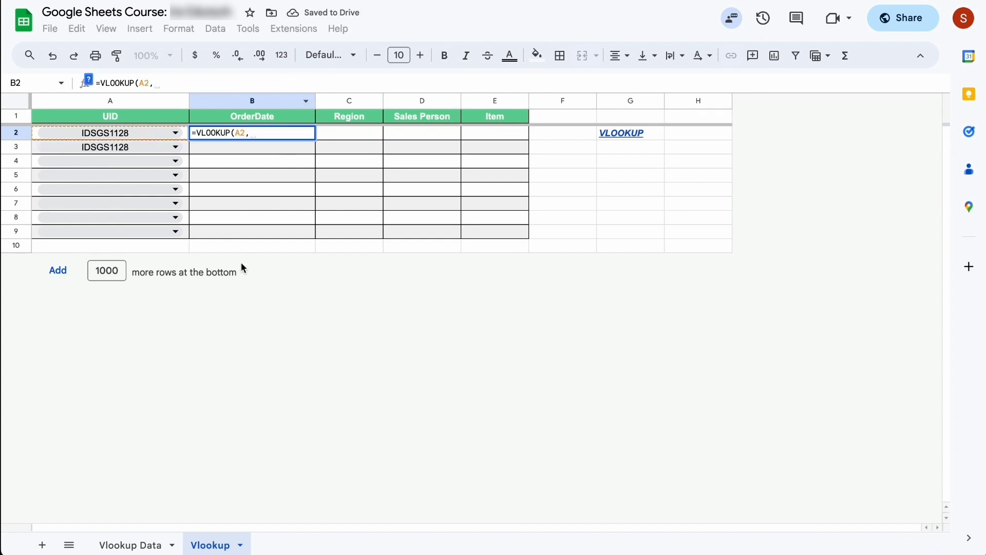
- Use whole columns 'Vlookup Data'!A:H as B2's lookup range, followed by a comma
left_click(131, 544)
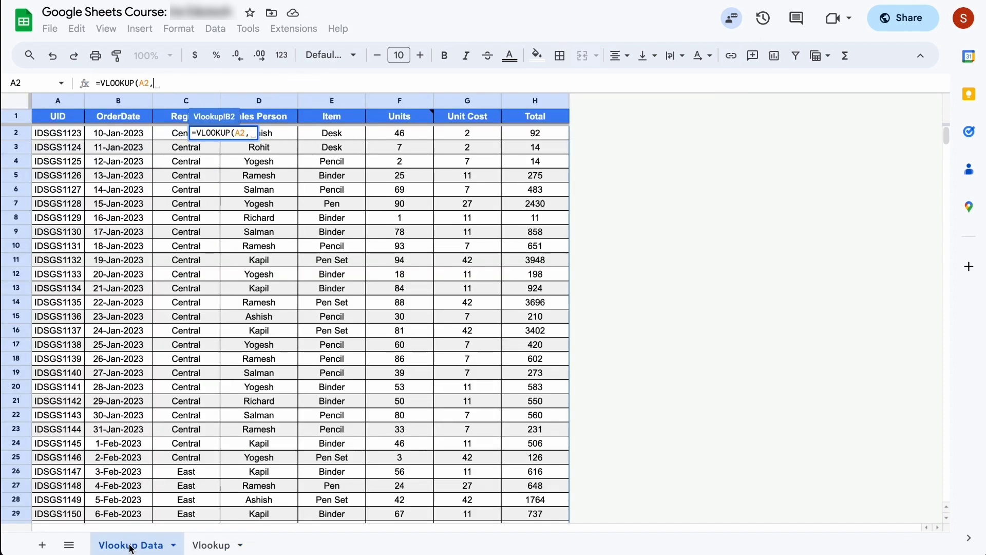
left_click(172, 205)
left_click(59, 106)
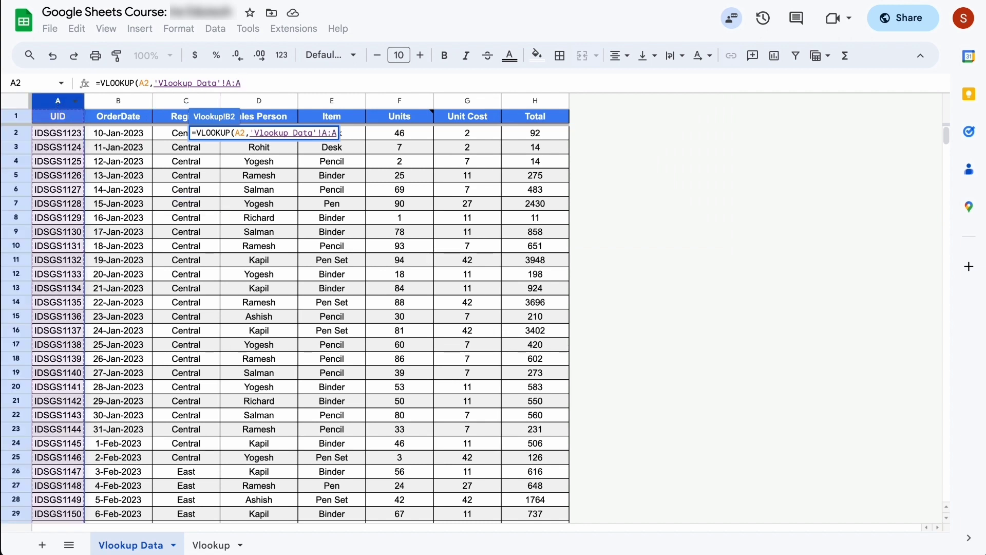
left_click(535, 100, "shift")
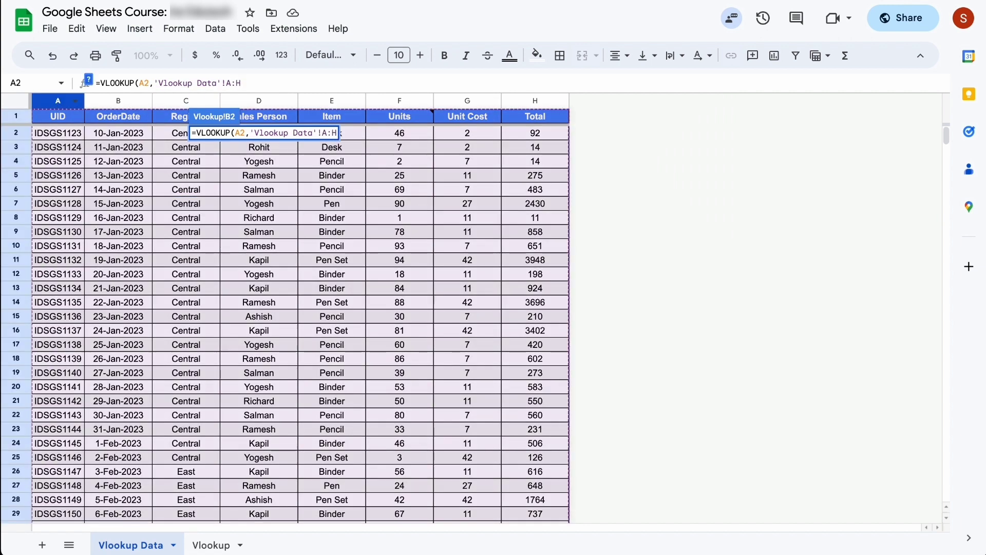
type(",")
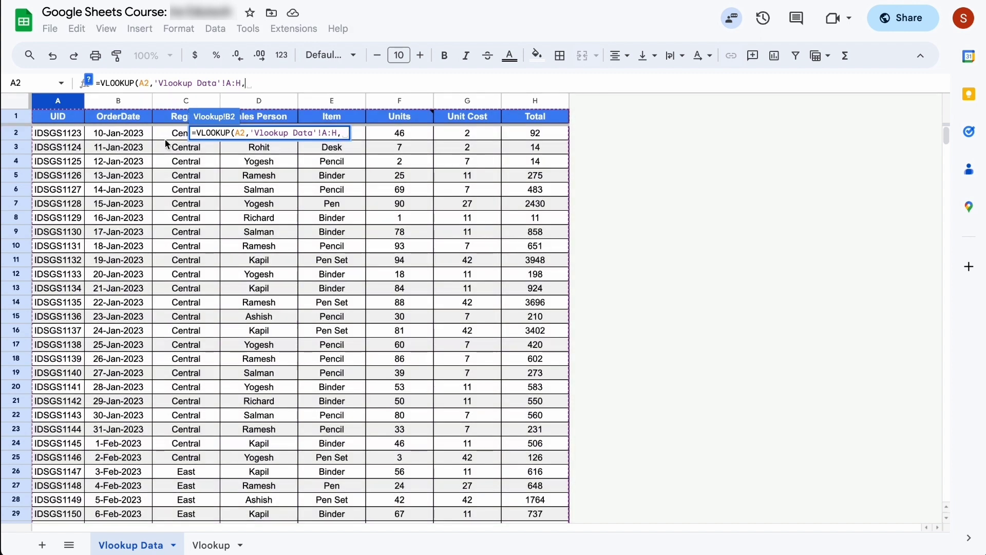
left_click(218, 545)
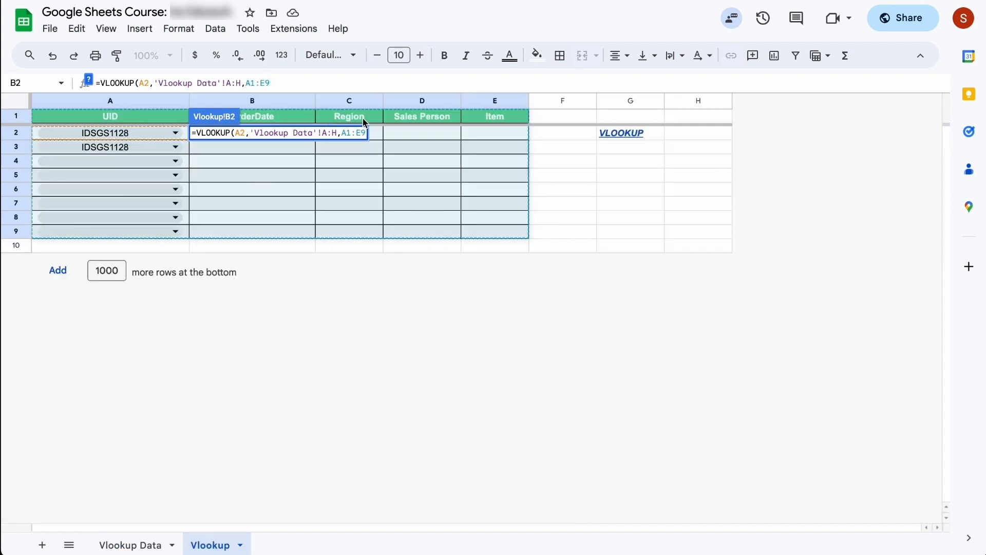
- Count the Vlookup Data columns along row 3 to H3 and confirm Item is column E
left_click(147, 545)
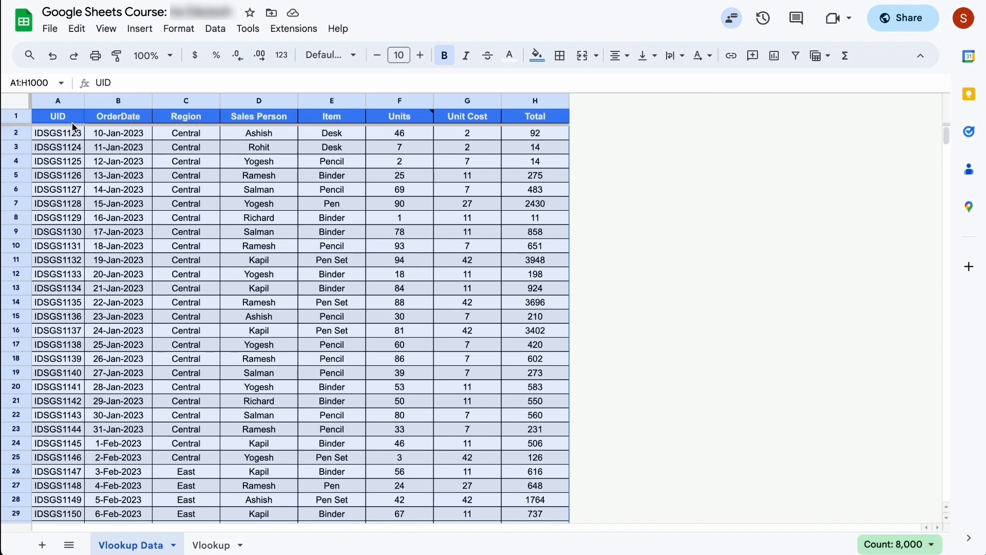
left_click(146, 150)
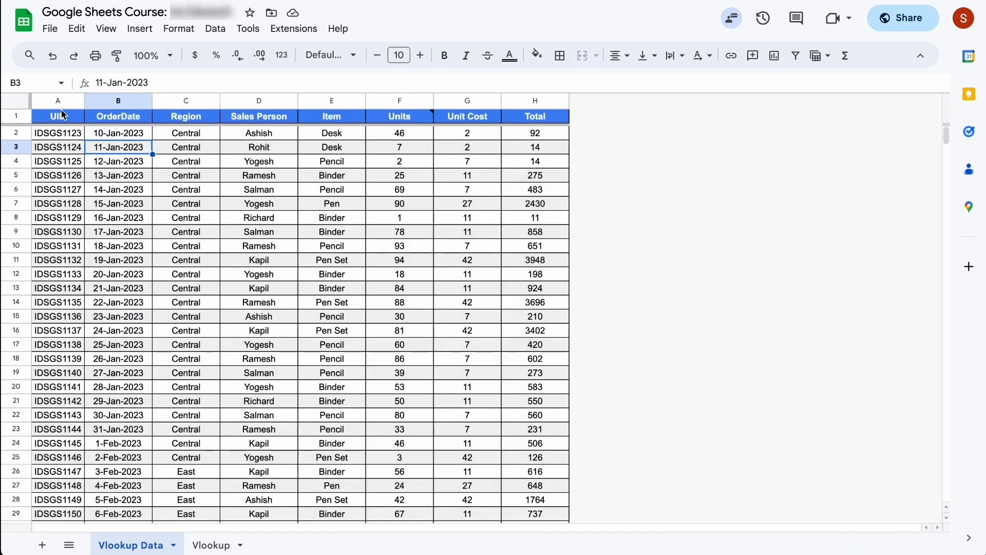
left_click(61, 149)
left_click(110, 152)
left_click(167, 153)
left_click(261, 156)
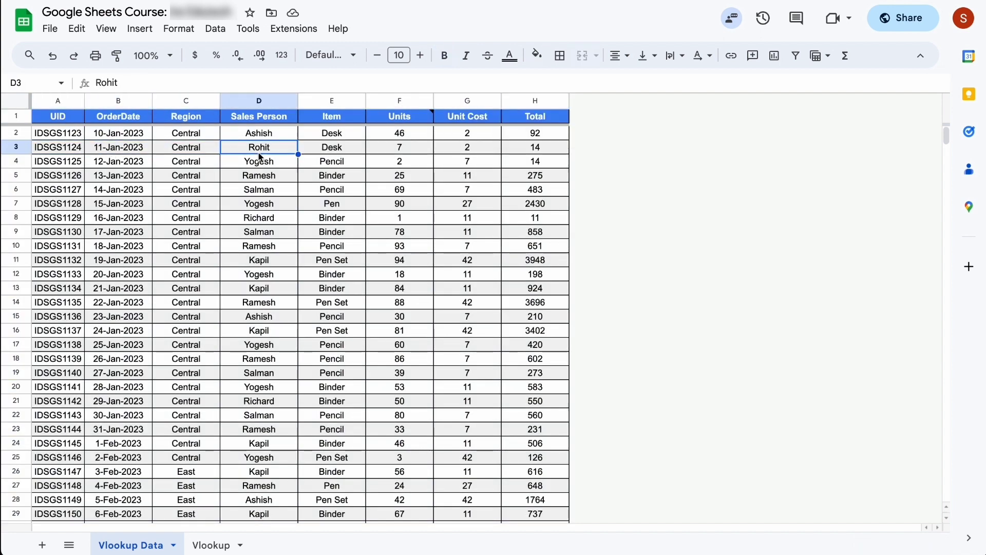
left_click(339, 158)
left_click(388, 157)
left_click(461, 156)
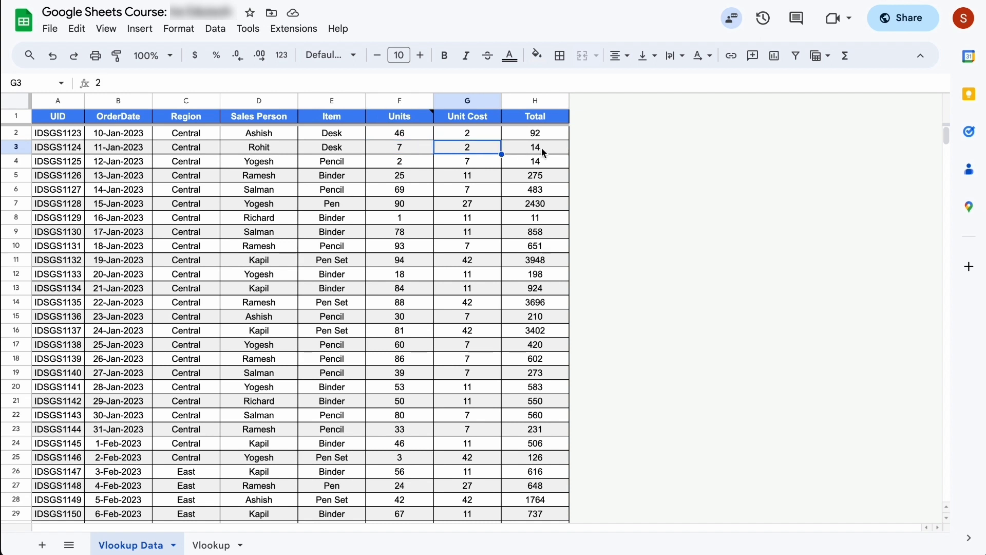
left_click(545, 153)
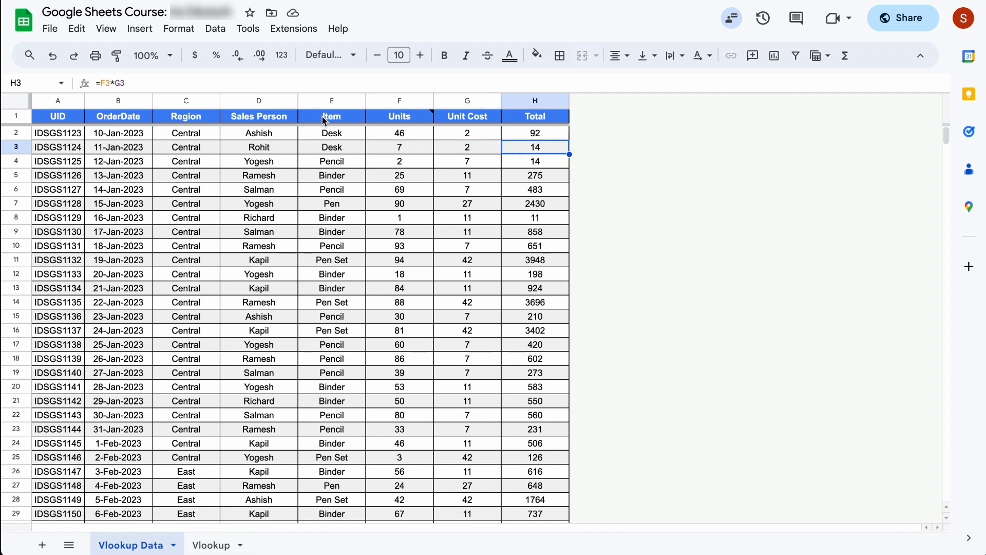
left_click(342, 118)
key("ctrl+shift+Left")
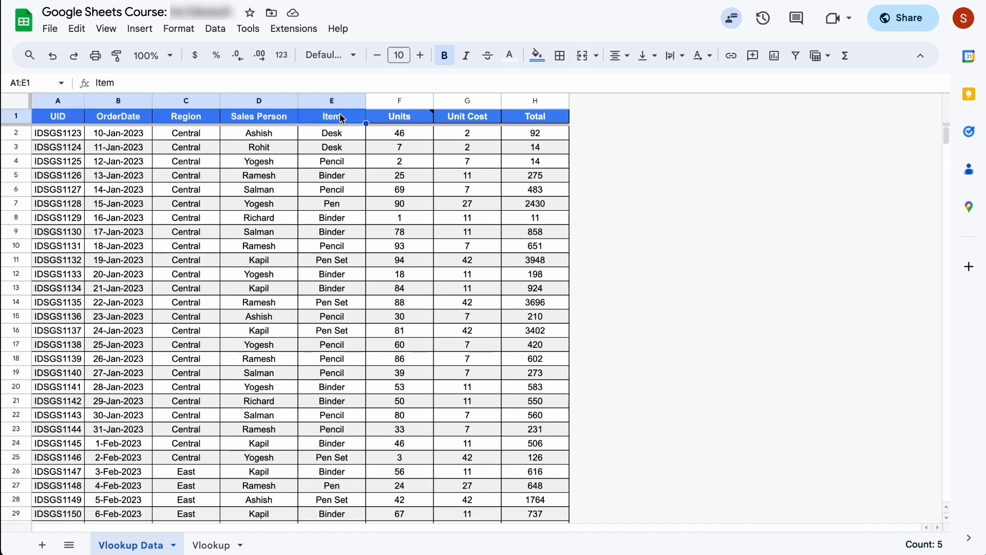
- Replace B2's A1:E9 argument with 2,0 so the lookup returns 15-Jan-2023
left_click(216, 545)
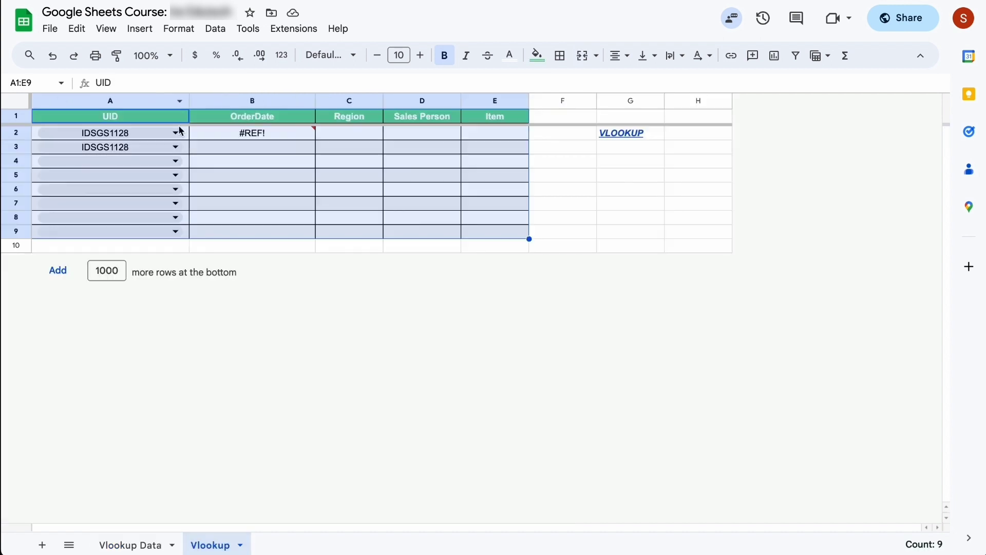
left_click(250, 138)
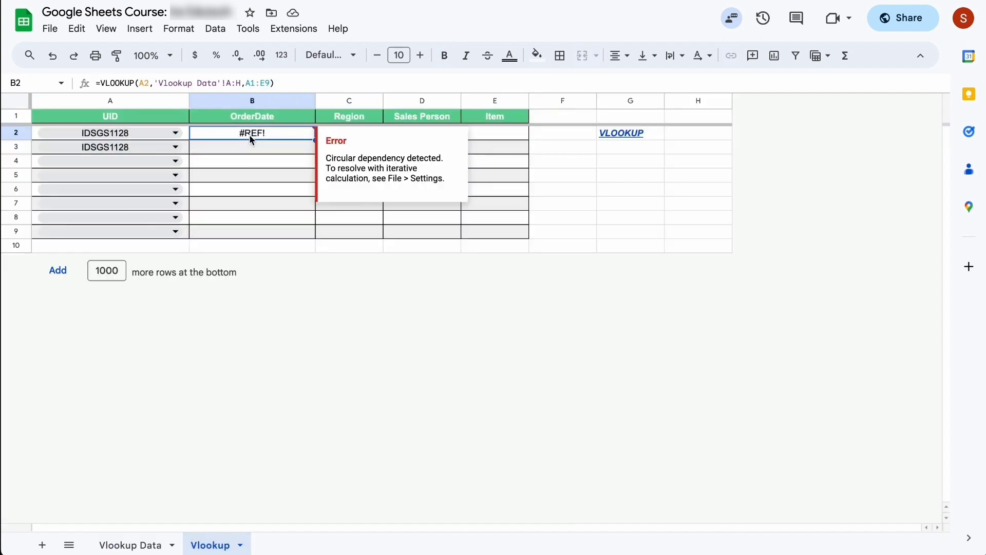
left_click(271, 85)
key("BackSpace")
key("BackSpace")
key("BackSpace")
key("BackSpace")
key("BackSpace")
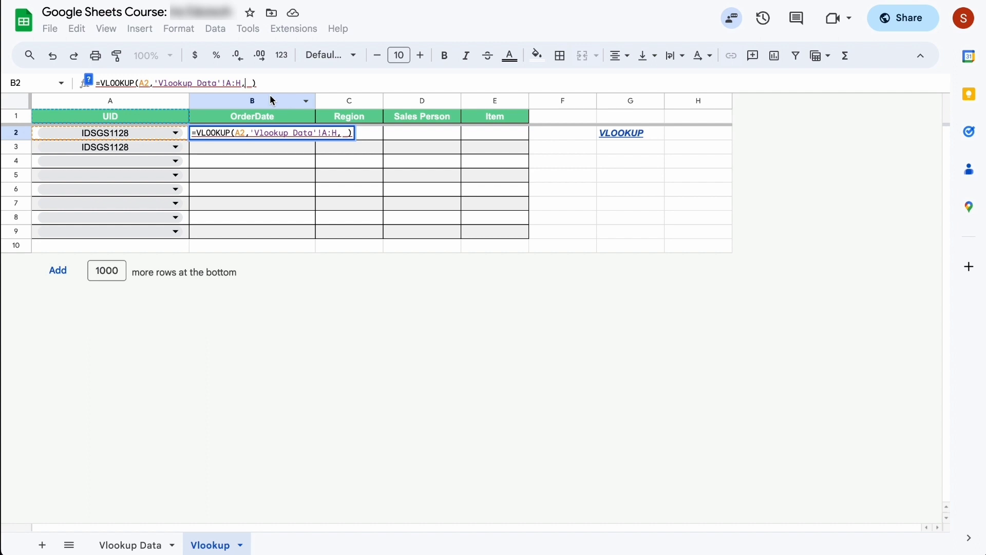
type("9")
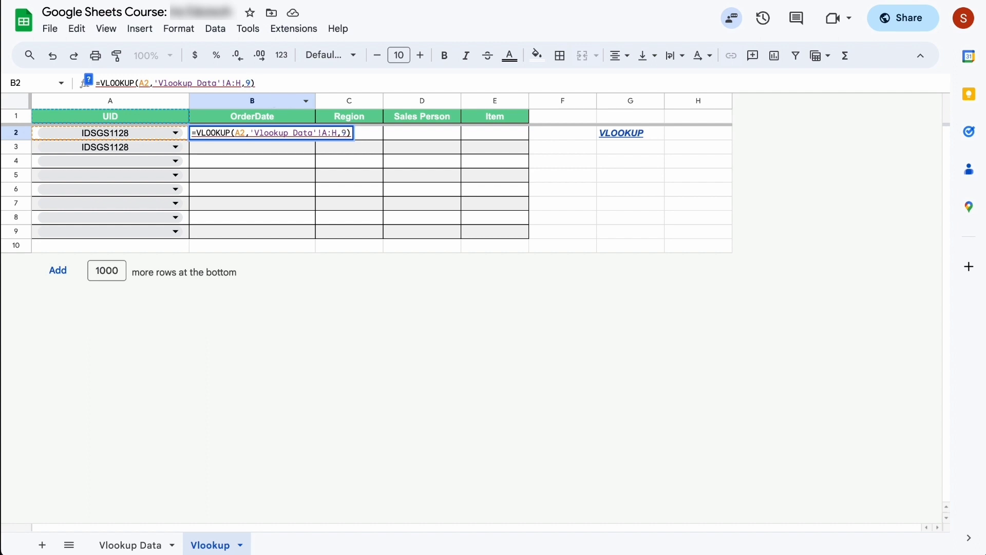
key("BackSpace")
type("2")
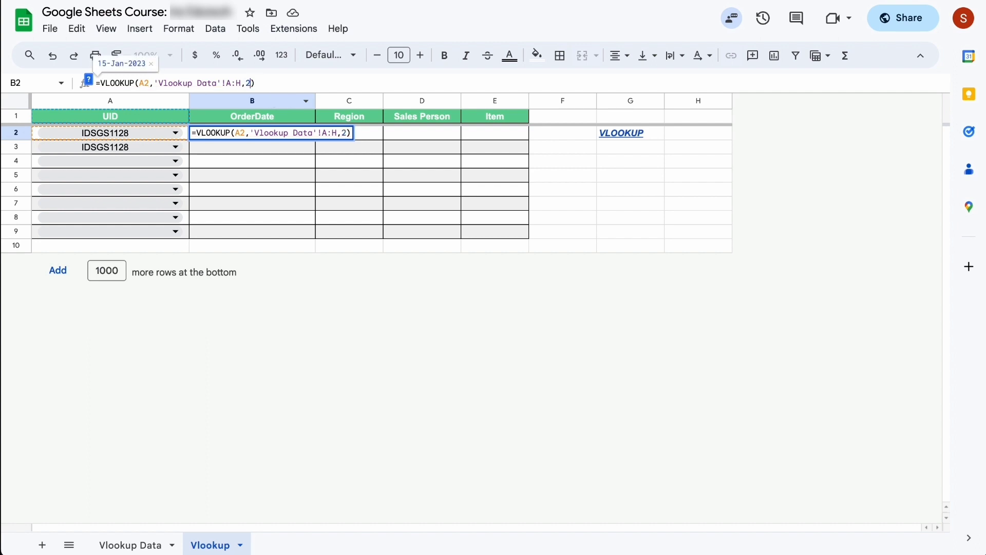
type(",")
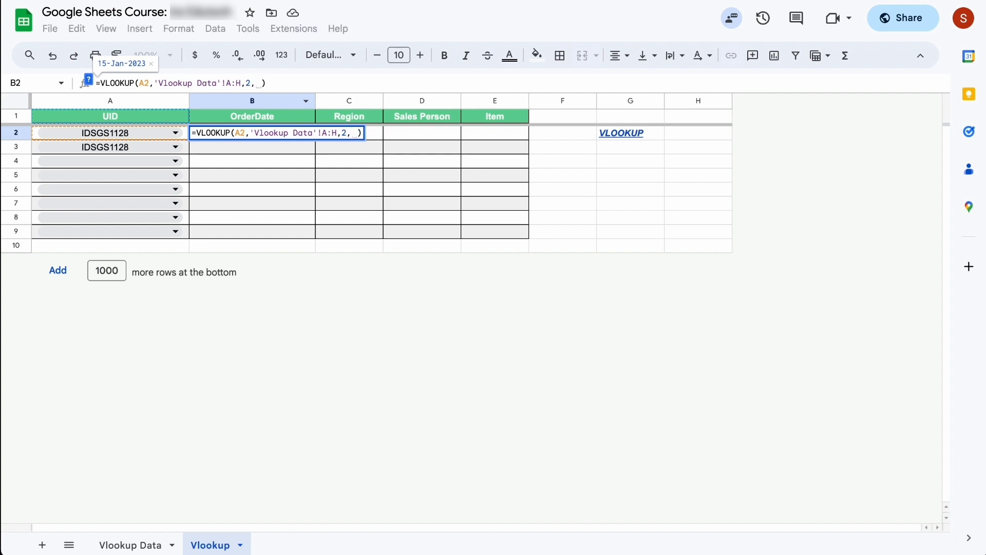
type("0")
key("Return")
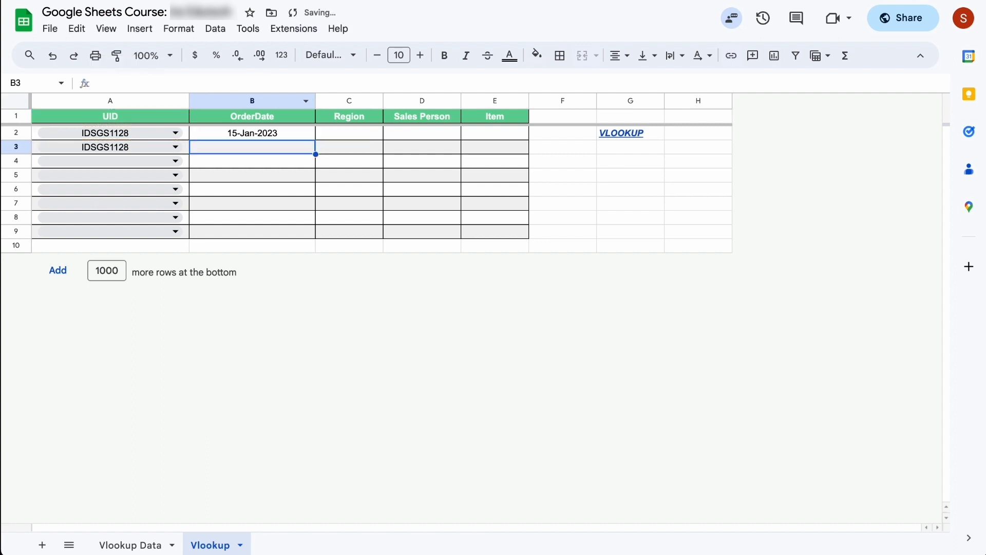
left_click(252, 133)
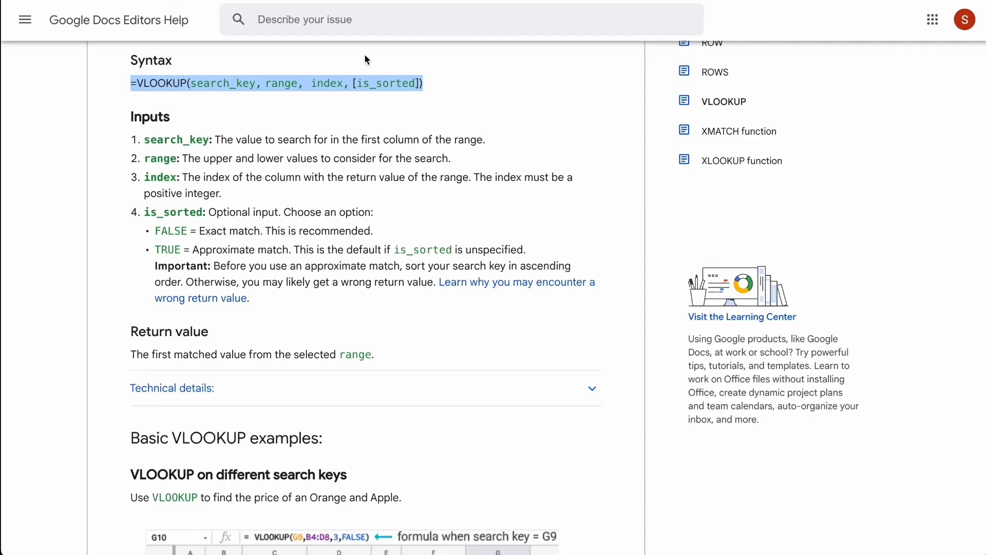
left_click(249, 173)
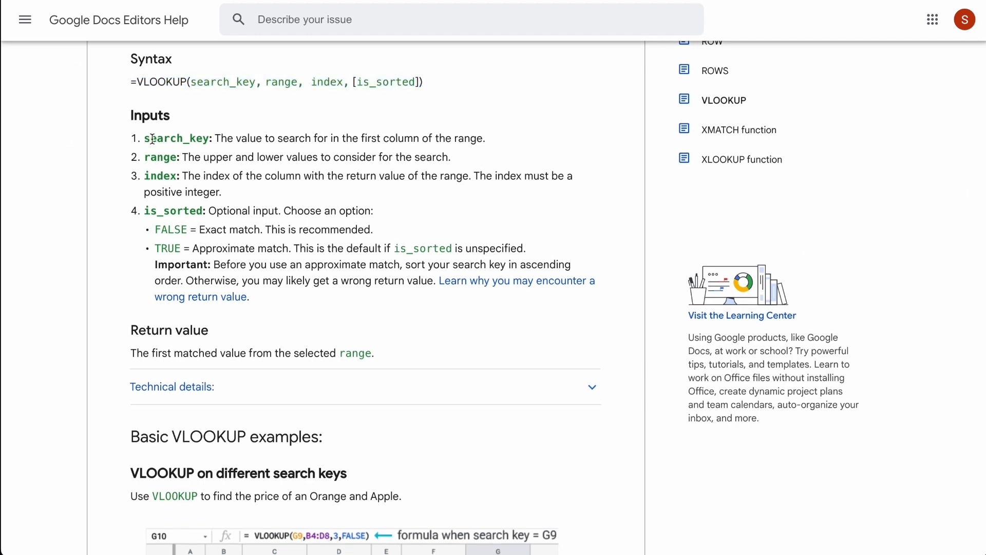
left_click_drag(218, 139, 513, 137)
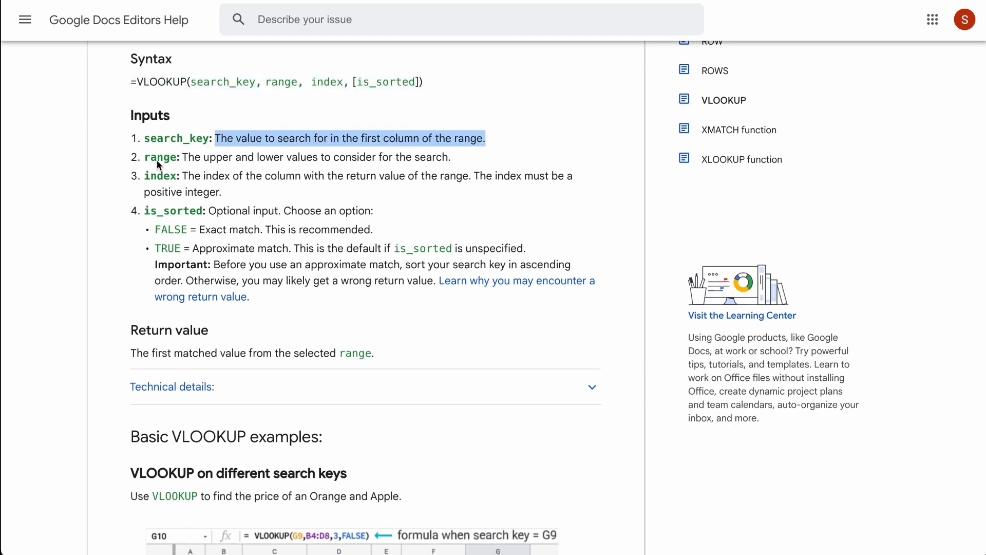
right_click(185, 159)
left_click(186, 175)
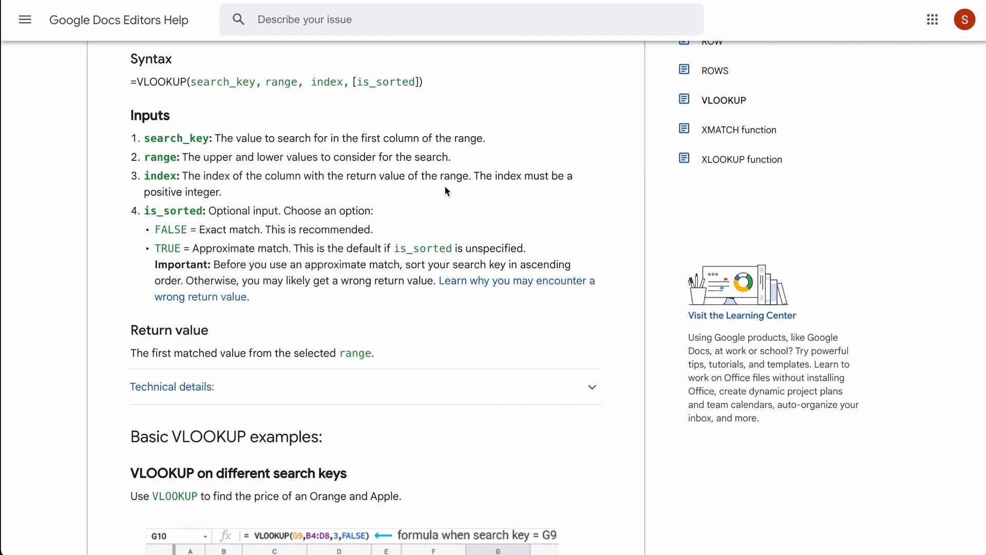
left_click_drag(184, 178, 524, 185)
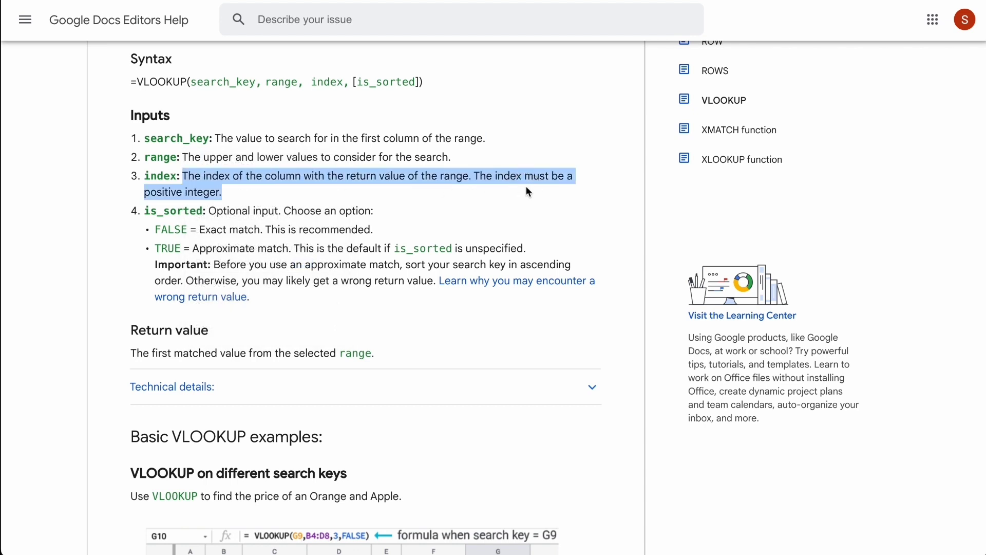
left_click(370, 203)
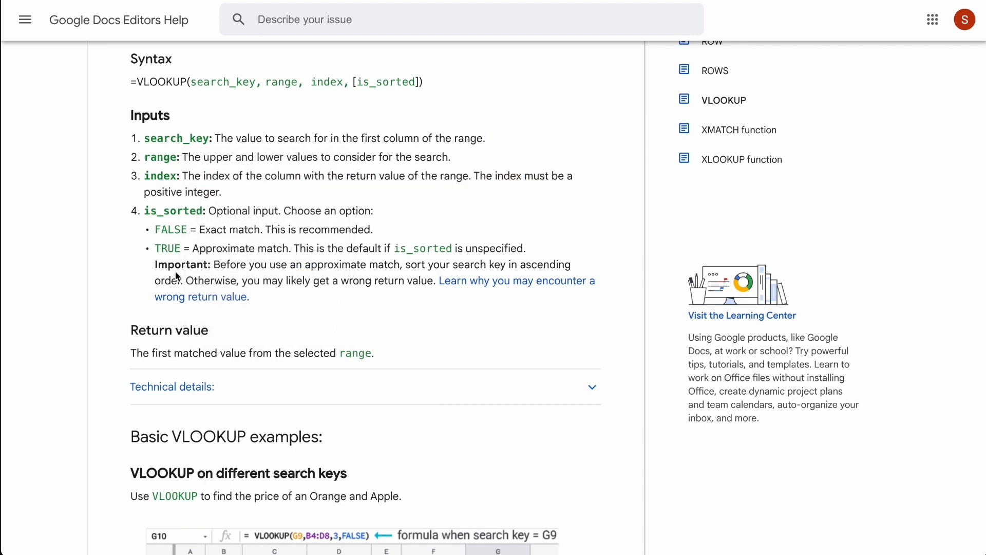
left_click_drag(200, 229, 280, 231)
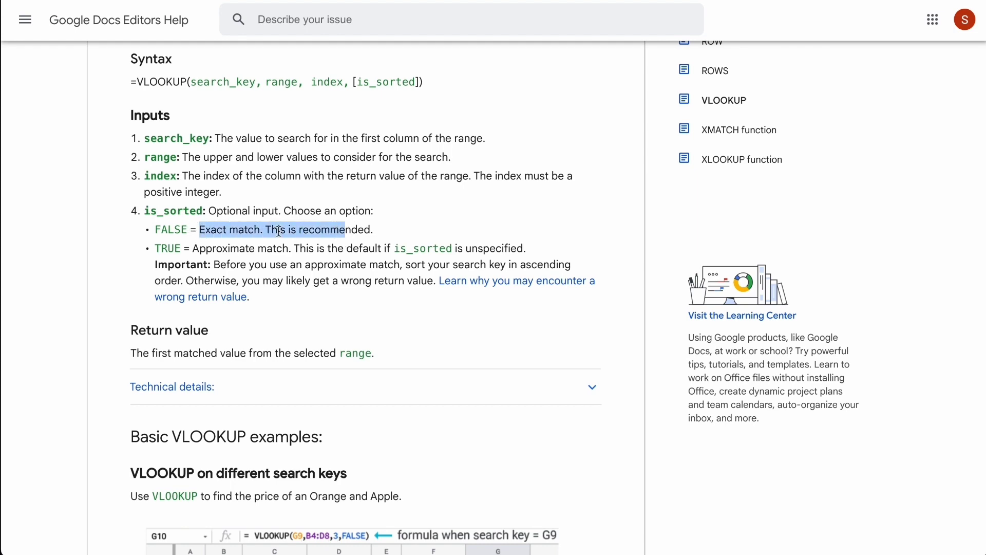
right_click(192, 250)
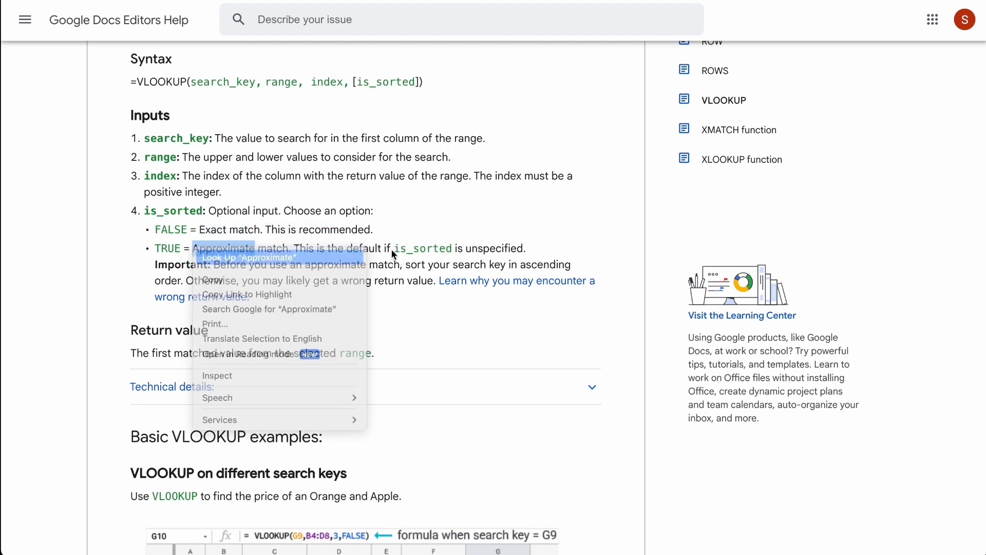
left_click(221, 214)
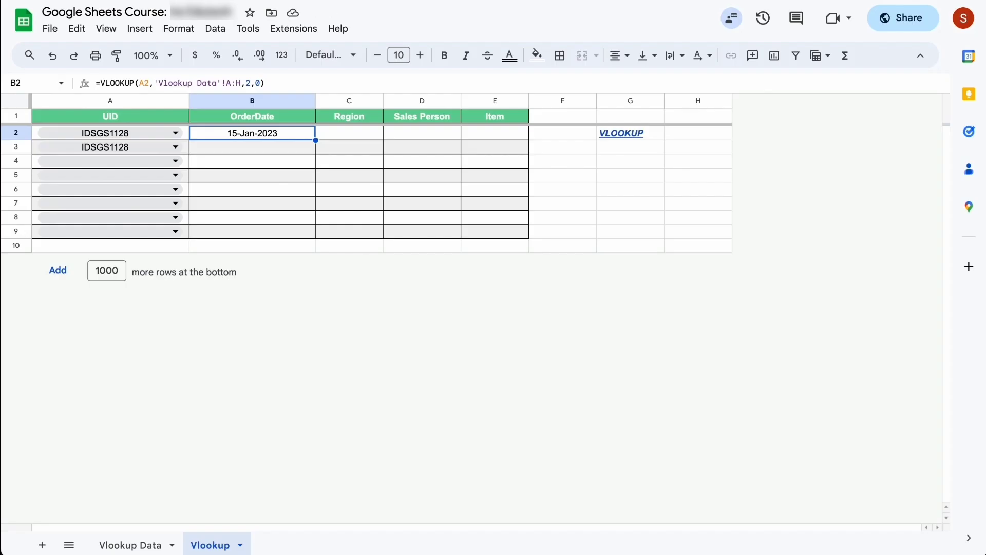
- Change B2's last VLOOKUP argument from 0 to false, keeping the 15-Jan-2023 result
left_click(261, 84)
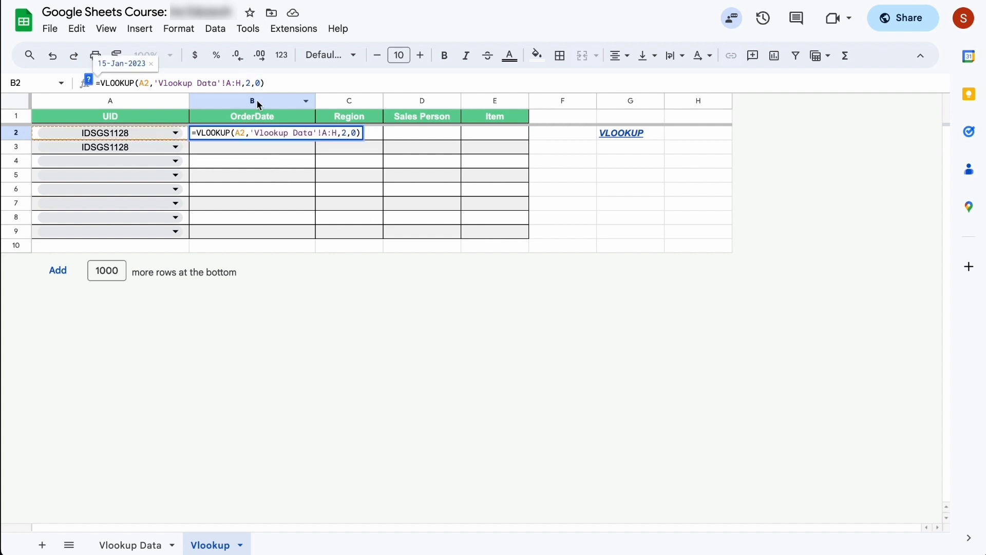
key("BackSpace")
type("1")
key("BackSpace")
type("false")
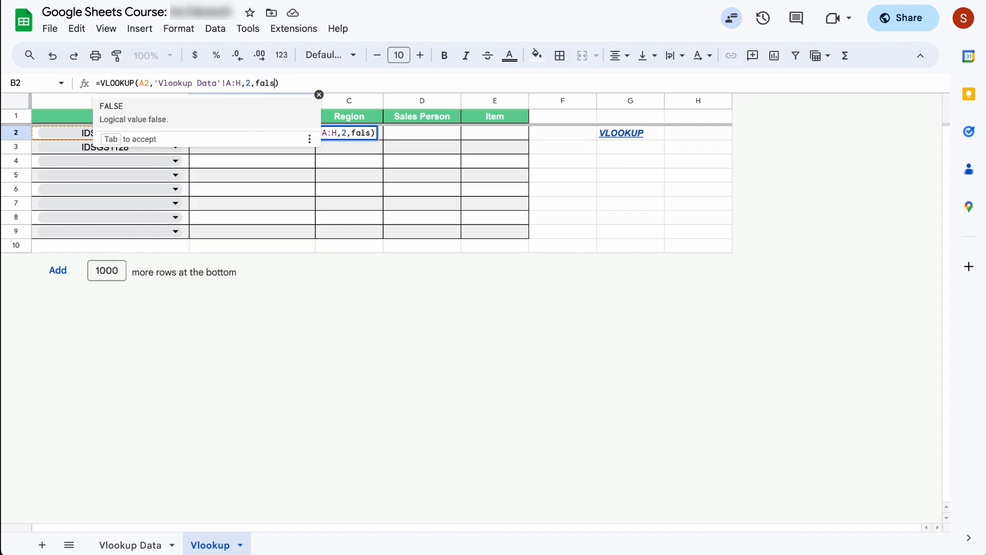
key("Return")
key("Up")
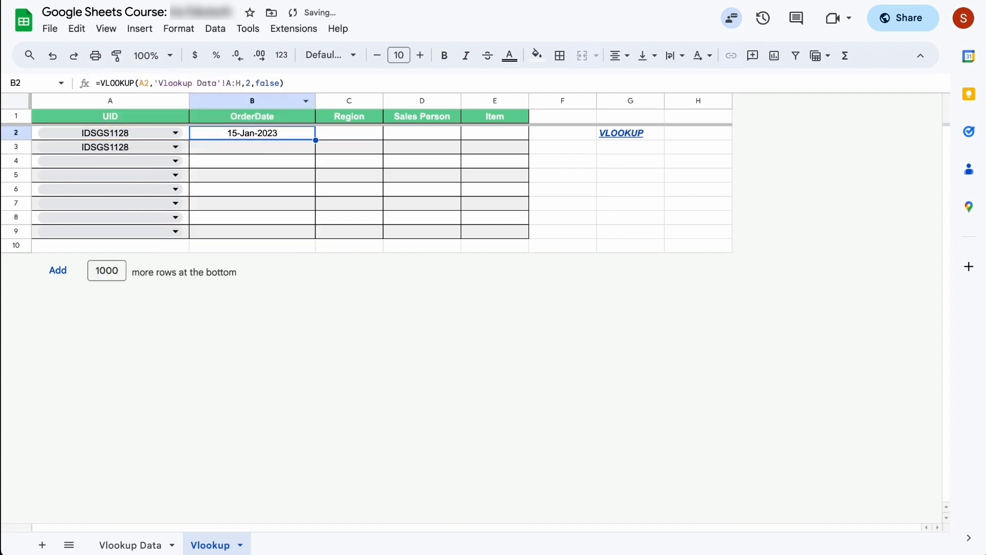
- Copy the OrderDate formula down to B9, then set A4 and A6 to IDSGS1133, showing 20-Jan-2023
left_click_drag(316, 141, 315, 237)
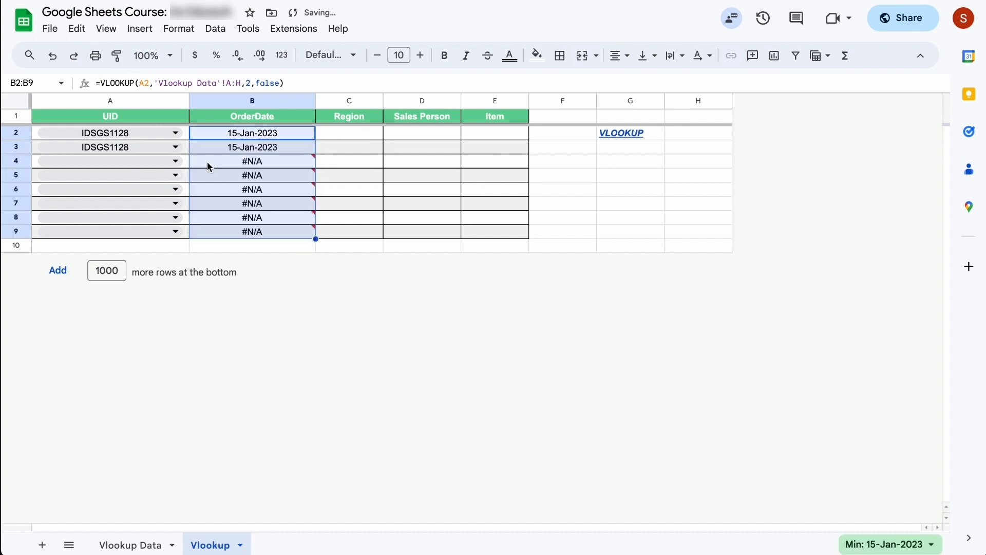
left_click(287, 170)
mouse_move(253, 161)
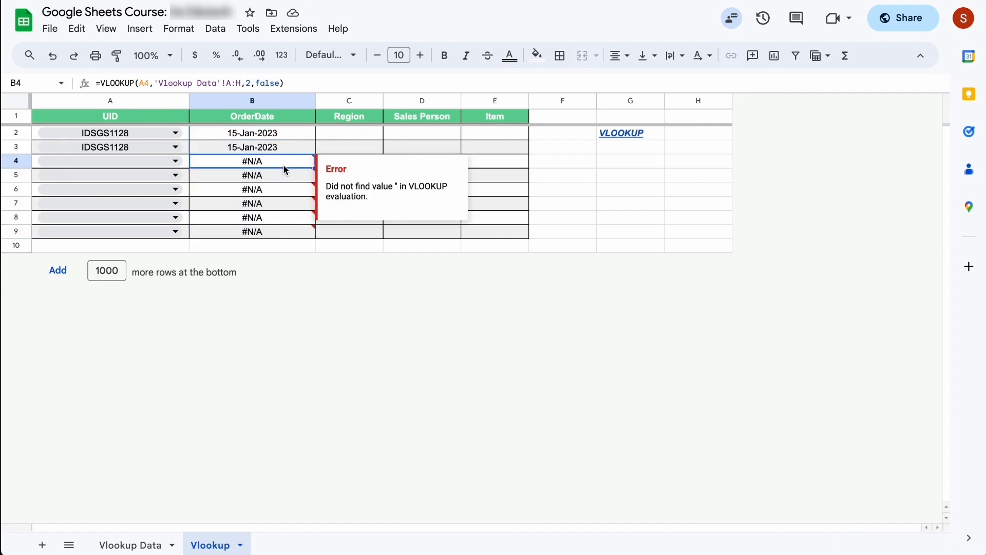
left_click(177, 164)
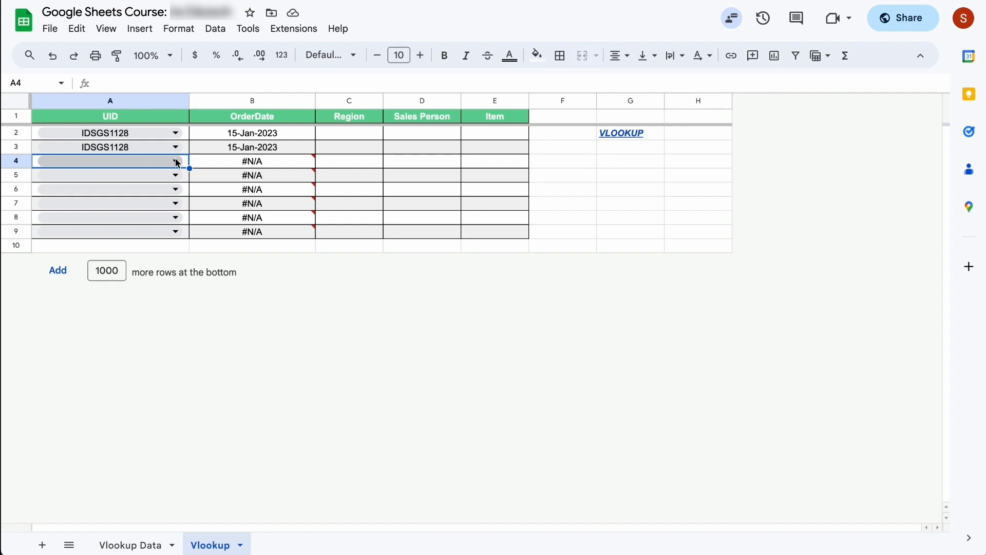
left_click(176, 162)
left_click(105, 395)
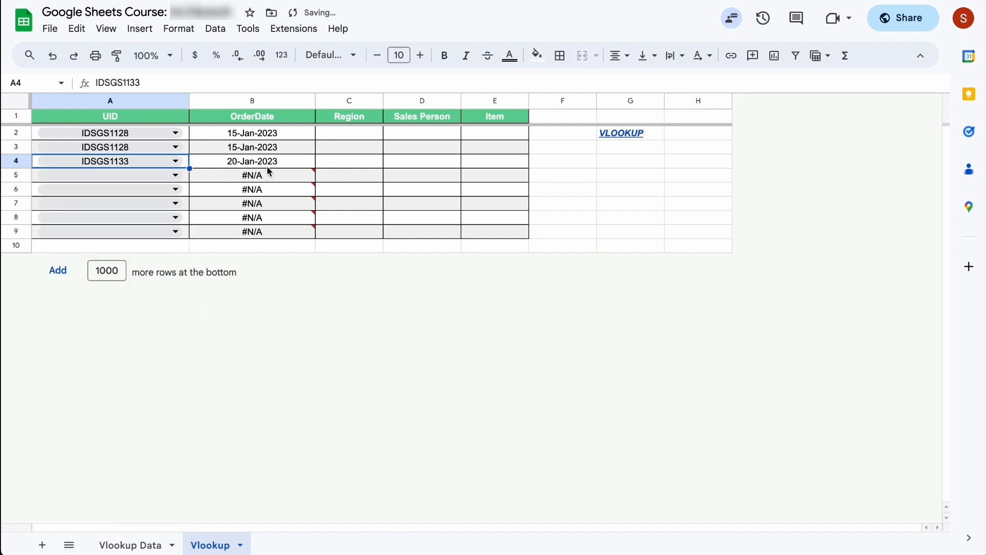
left_click(177, 189)
left_click(106, 421)
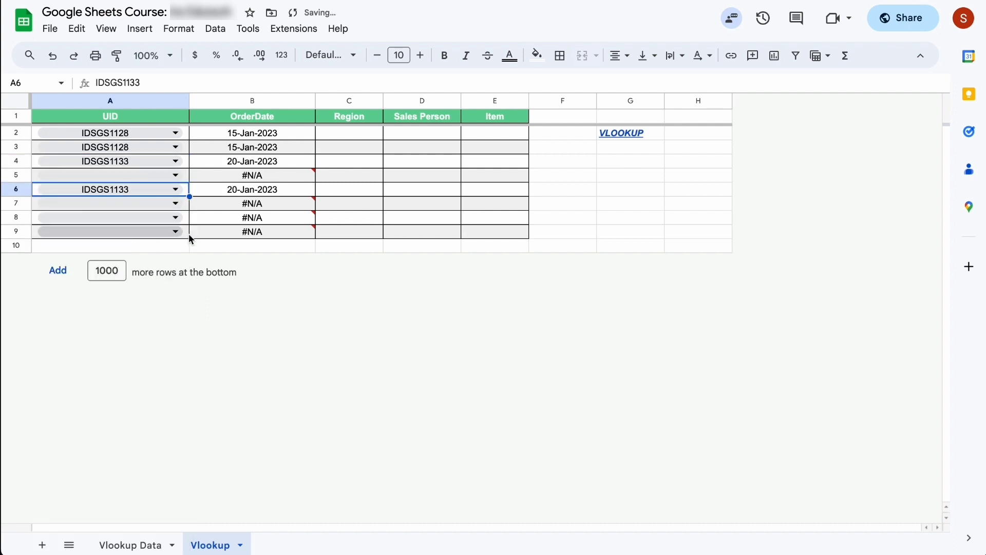
left_click(303, 192)
left_click(353, 133)
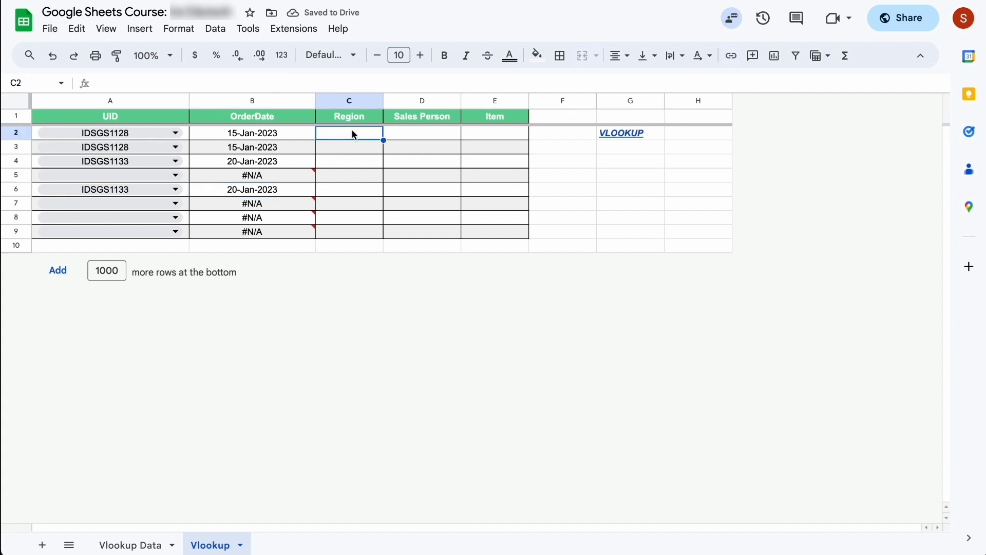
left_click(296, 133)
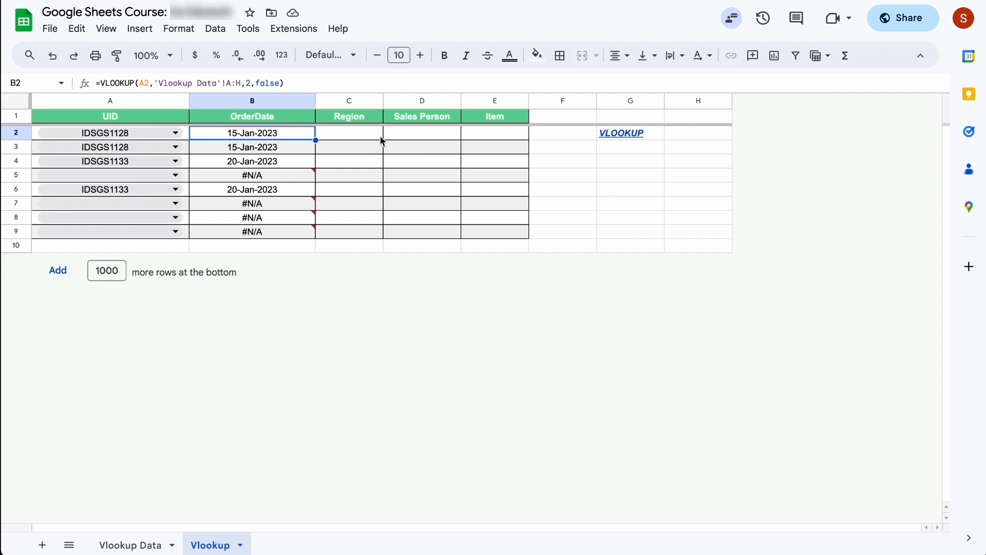
- Paste B2's formula text into C2 with column index 3 for Region
mouse_move(149, 101)
left_click_drag(313, 84, 2, 77)
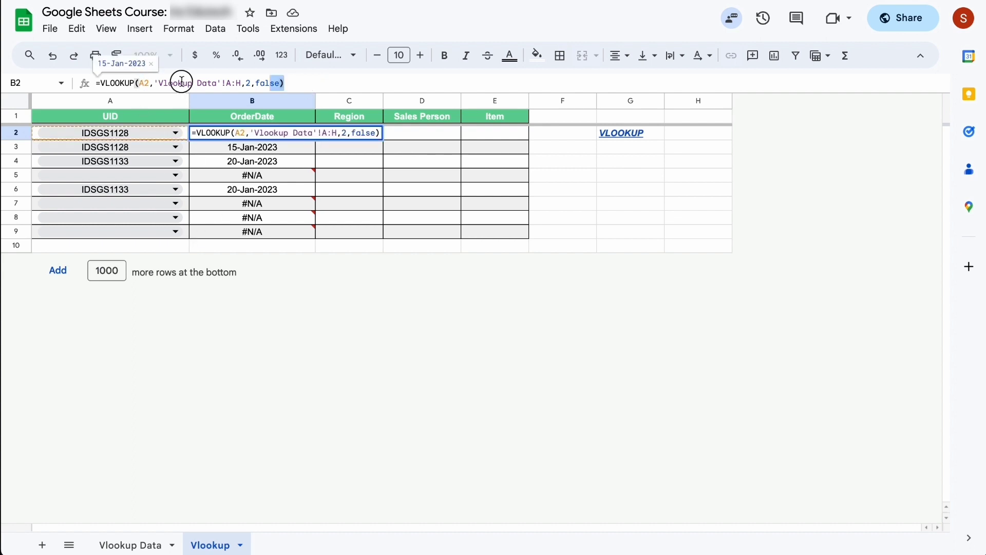
key("ctrl+c")
key("Tab")
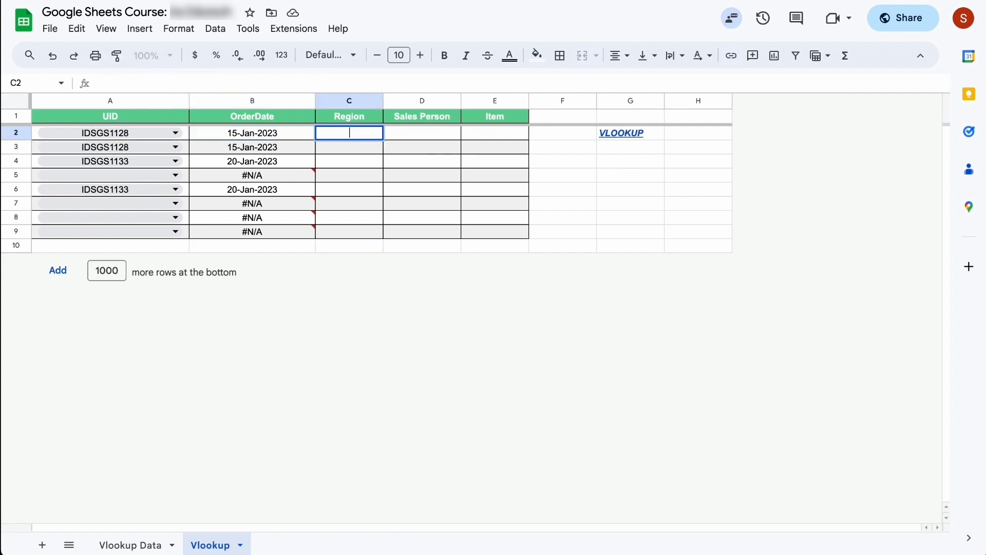
key("Return")
key("ctrl+v")
double_click(470, 133)
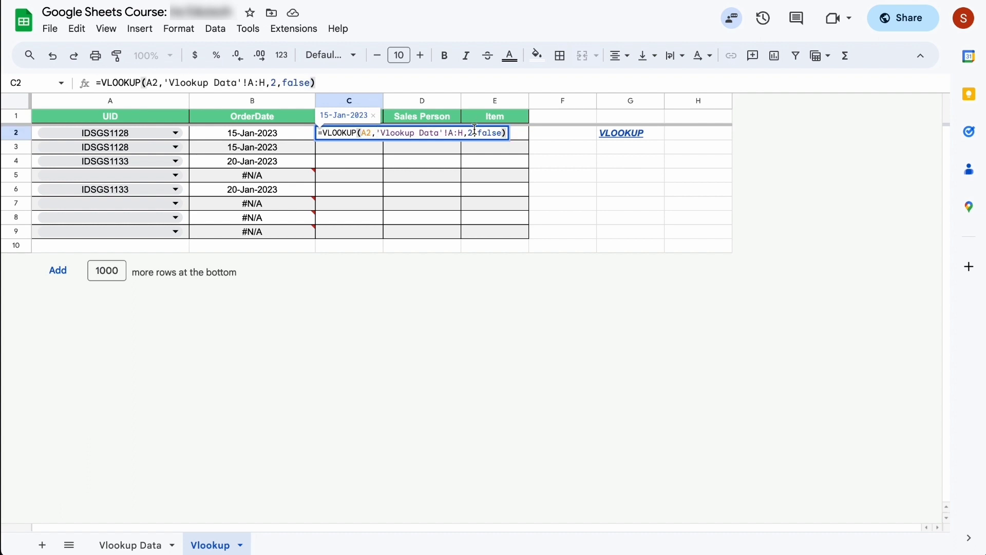
type("3")
key("Return")
- Paste the lookup into D2 with column index 4 for Sales Person
left_click(422, 133)
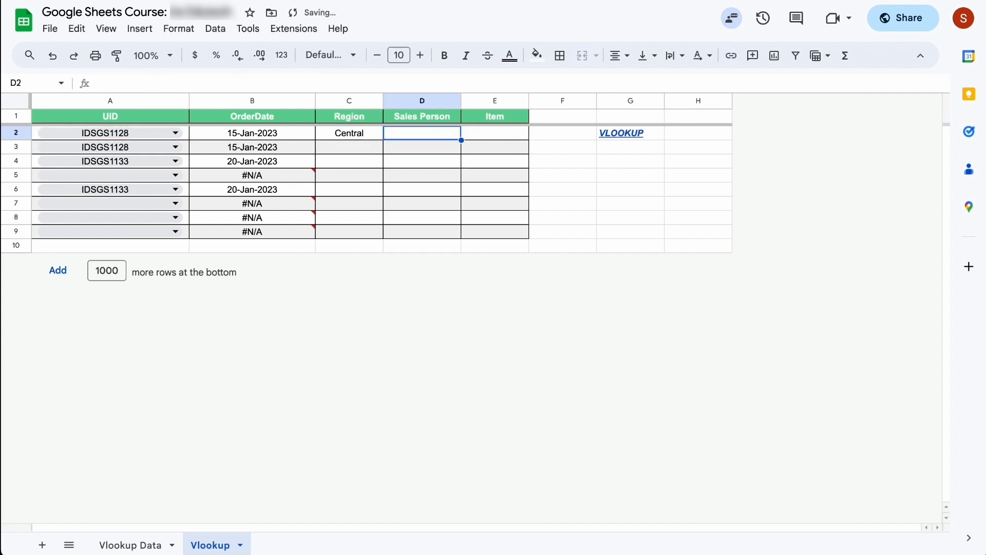
key("Return")
key("ctrl+v")
key("Left")
key("Left")
key("Left")
key("Left")
key("Left")
key("Left")
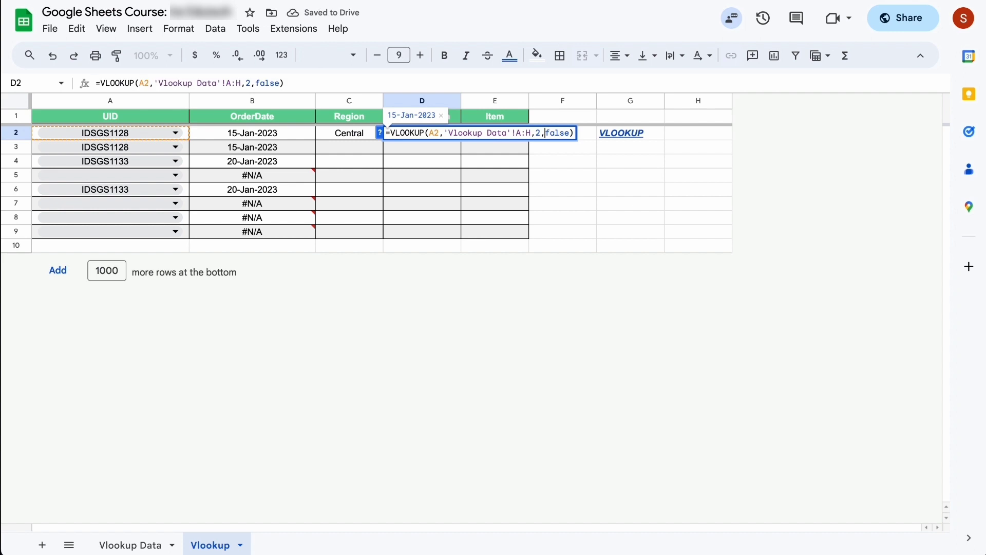
key("BackSpace")
type("4")
key("Return")
- Paste the lookup into E2 with column index 5 for Item, showing Pen
left_click(495, 133)
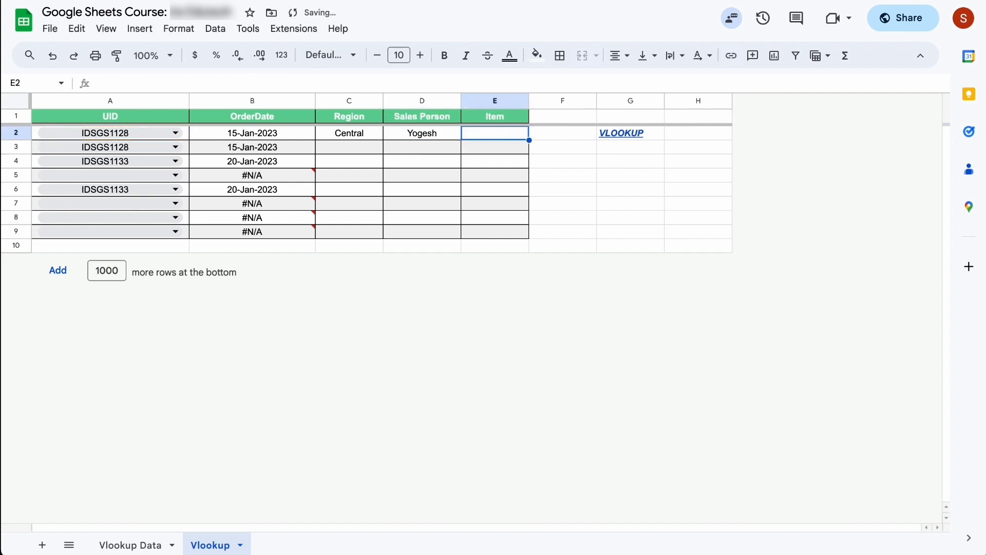
key("Return")
key("ctrl+v")
key("Left")
key("Left")
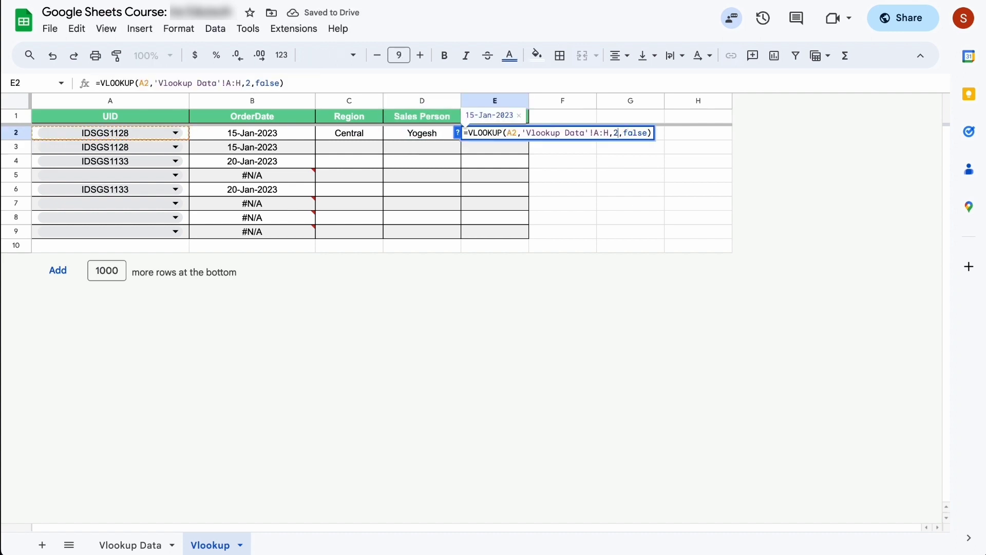
key("BackSpace")
type("5")
key("Return")
- Fill the C2:E2 lookups down to row 10
left_click(349, 133)
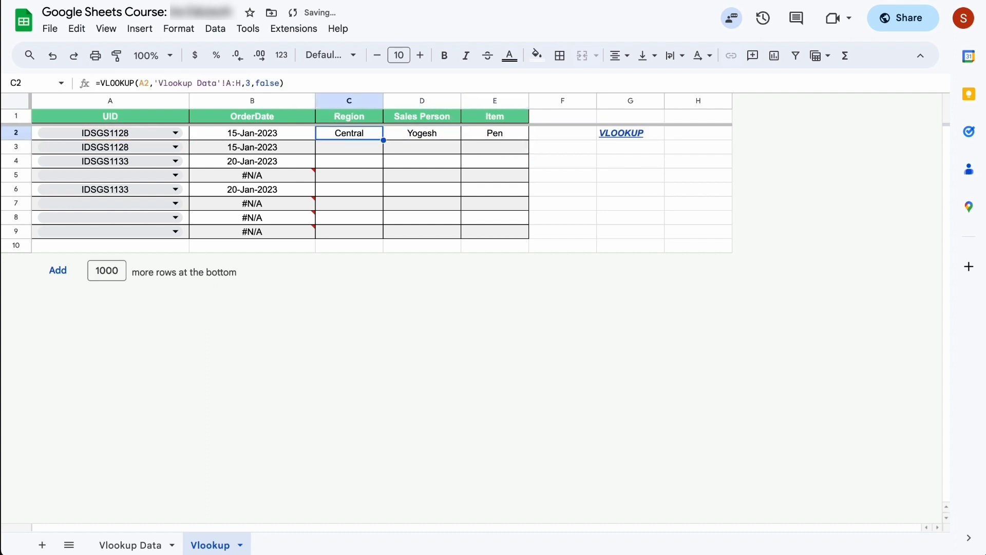
left_click(253, 133)
mouse_move(349, 133)
left_mouse_down()
mouse_move(495, 133)
mouse_move(529, 246)
left_mouse_up()
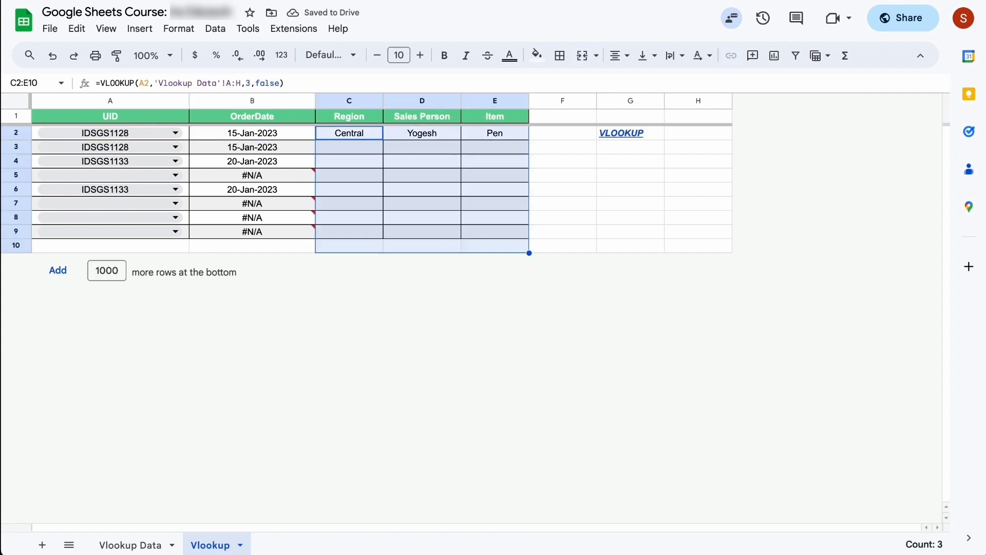
left_click(349, 133)
- Review the UID in A2 and the Region and Item lookups in row 2
left_click(111, 134)
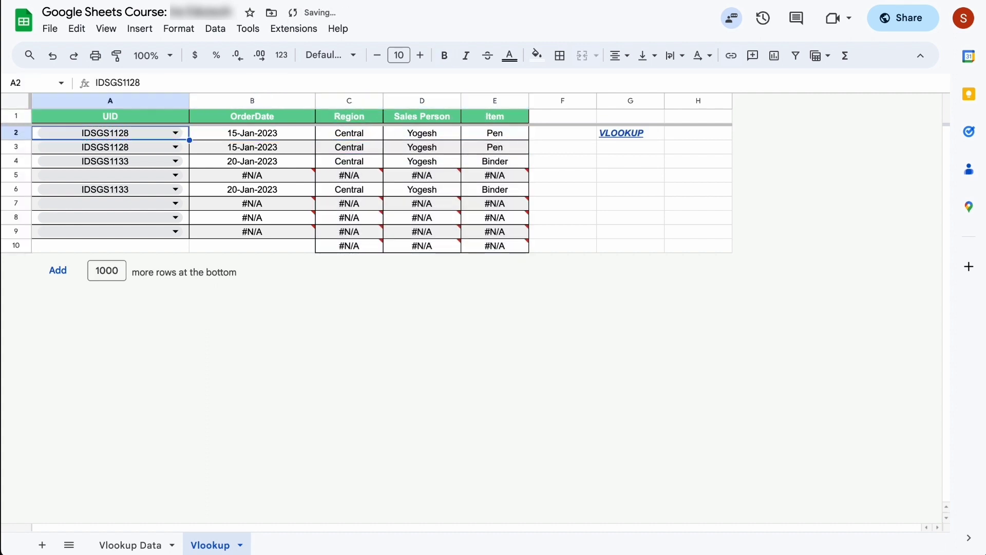
left_click(349, 133)
left_click(495, 133)
left_click(110, 134)
left_click(252, 133)
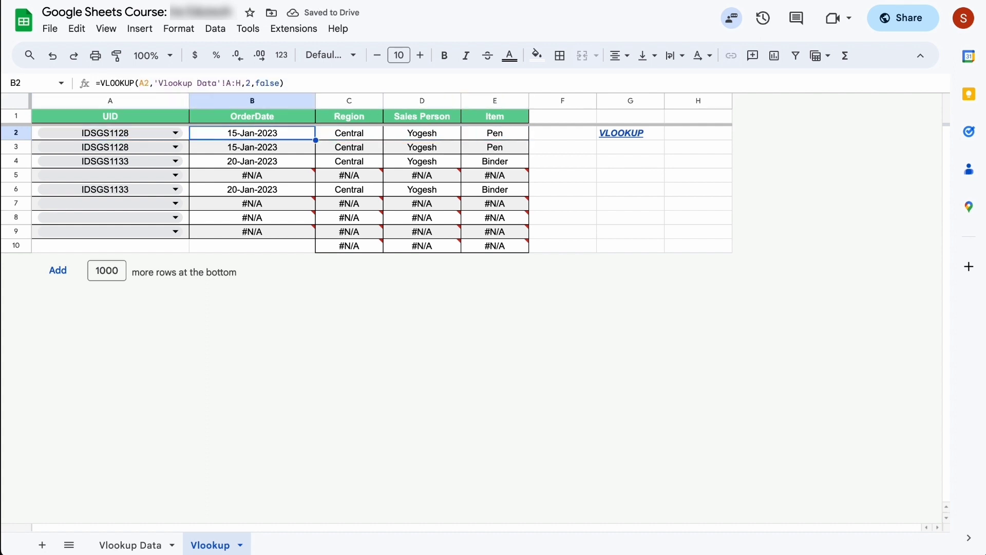
- Replace B2's fixed column index 2 with a COLUMN( function call
left_click(250, 82)
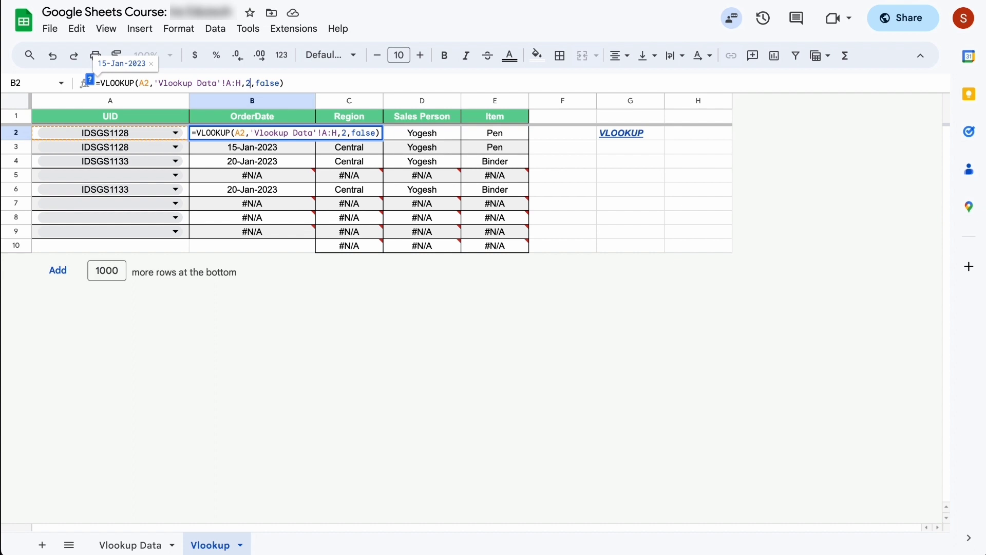
key("BackSpace")
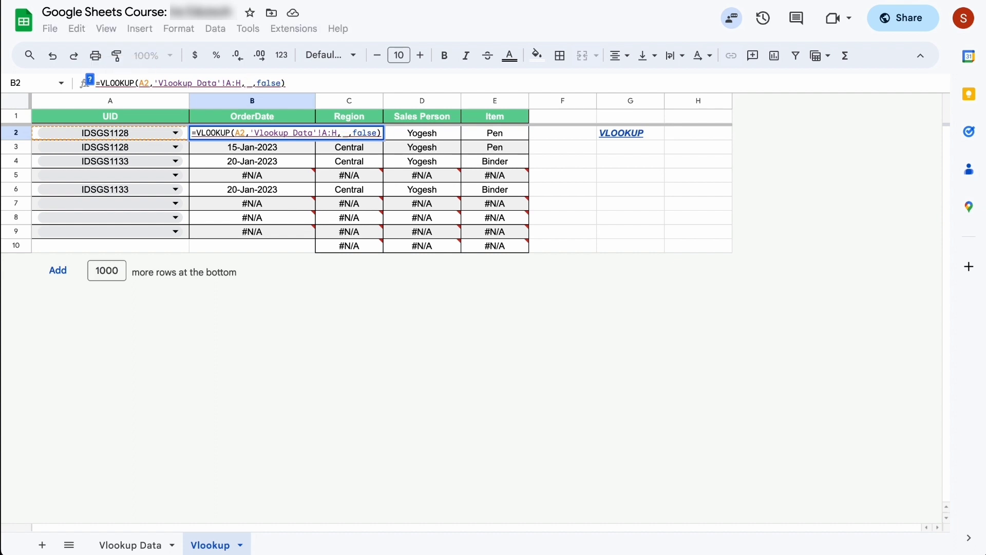
type("column")
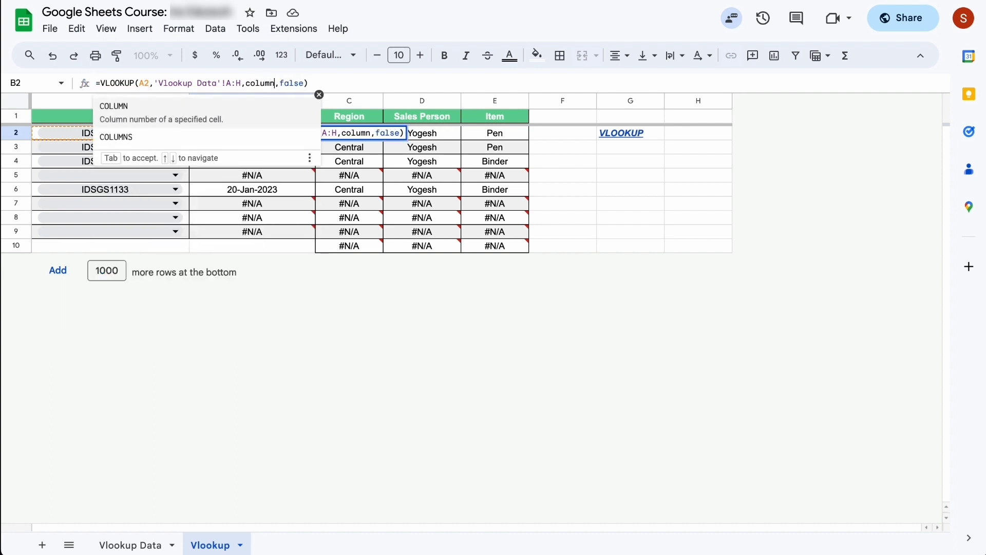
key("Tab")
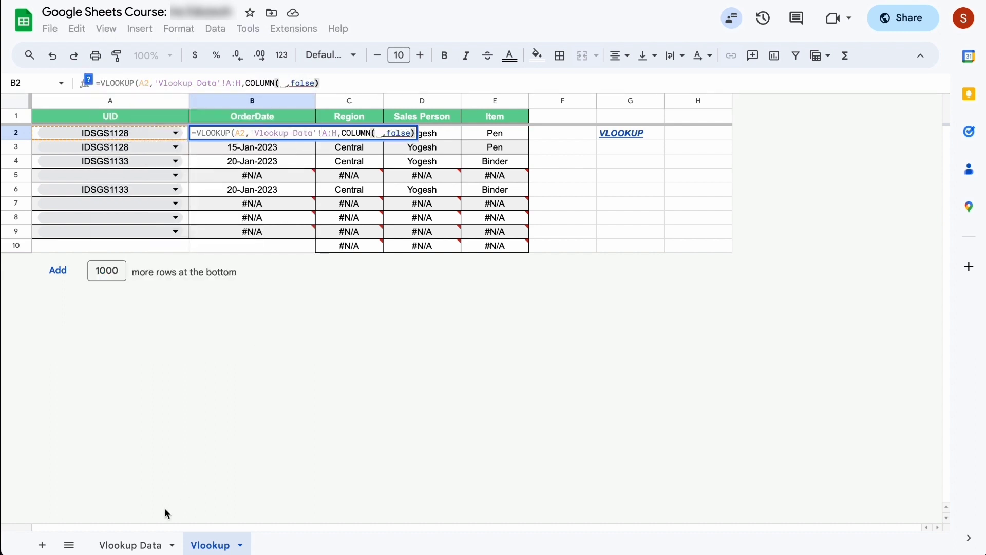
left_click(133, 546)
key("ctrl+a")
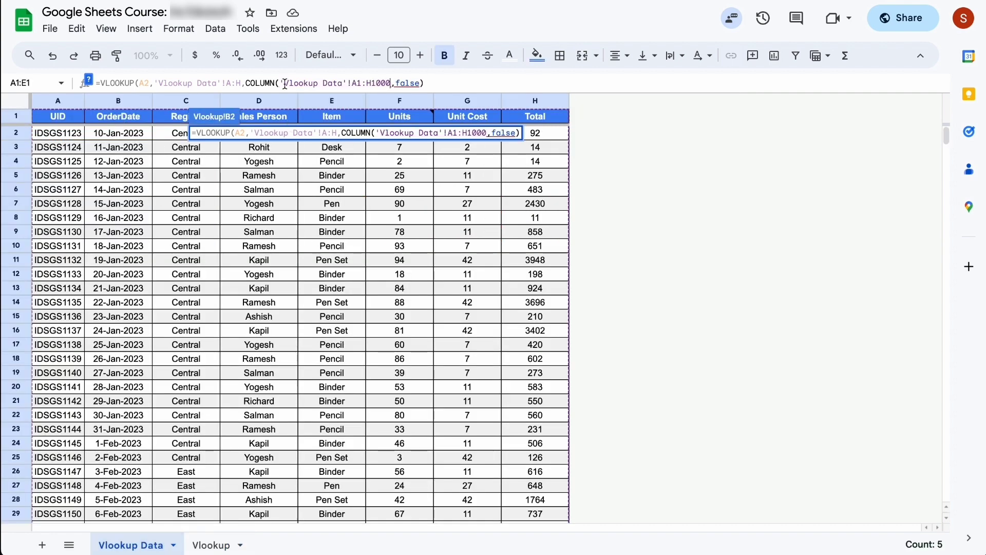
left_click_drag(281, 84, 388, 83)
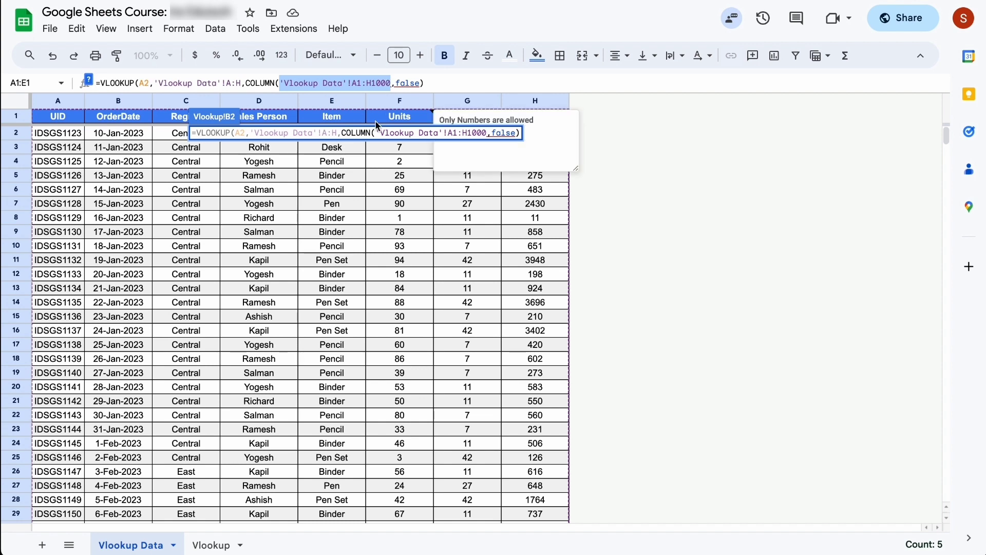
key("BackSpace")
- Point COLUMN at 'Vlookup Data'!B:B and commit, keeping B2 at 15-Jan-2023
left_click(333, 191)
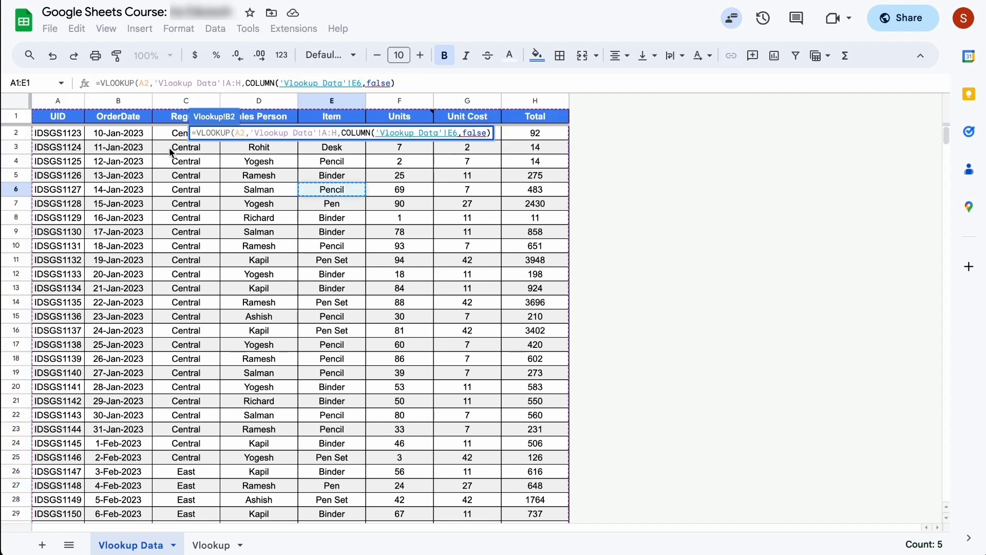
left_click(114, 106)
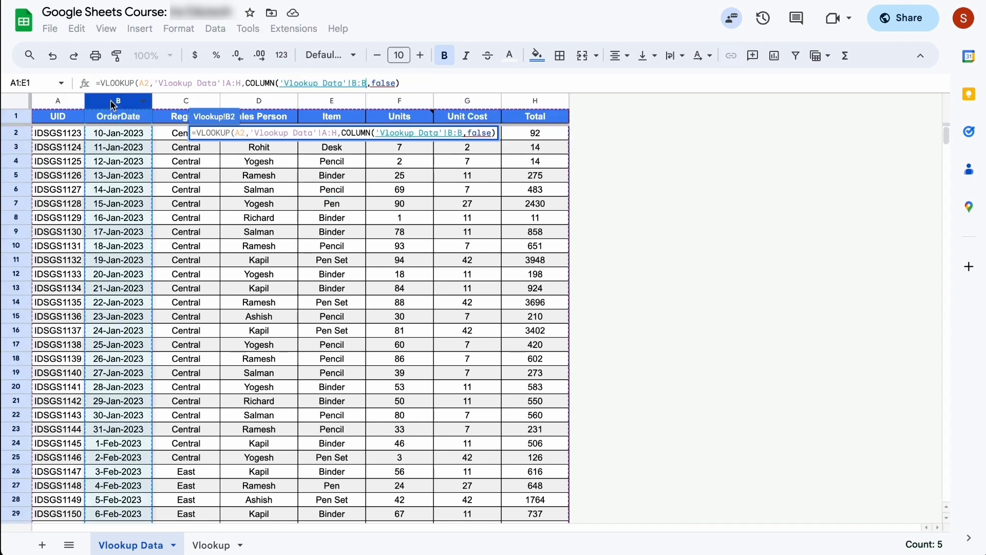
mouse_move(331, 101)
type(")")
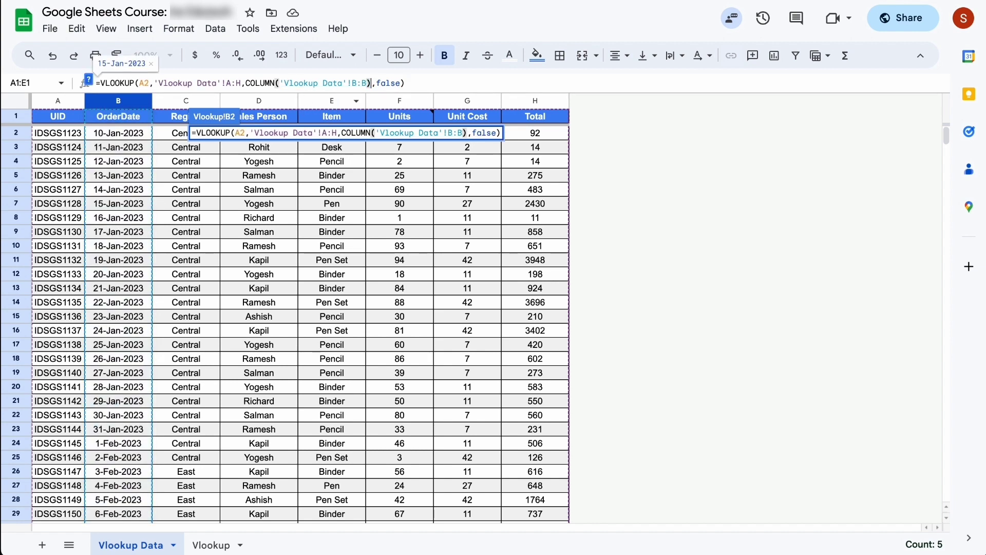
key("Return")
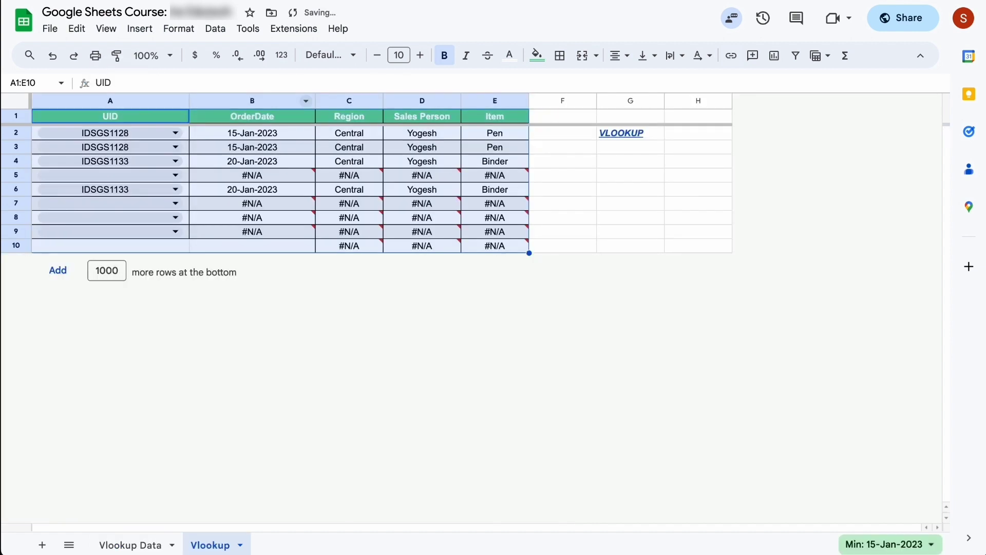
left_click(110, 116)
key("Down")
key("Right")
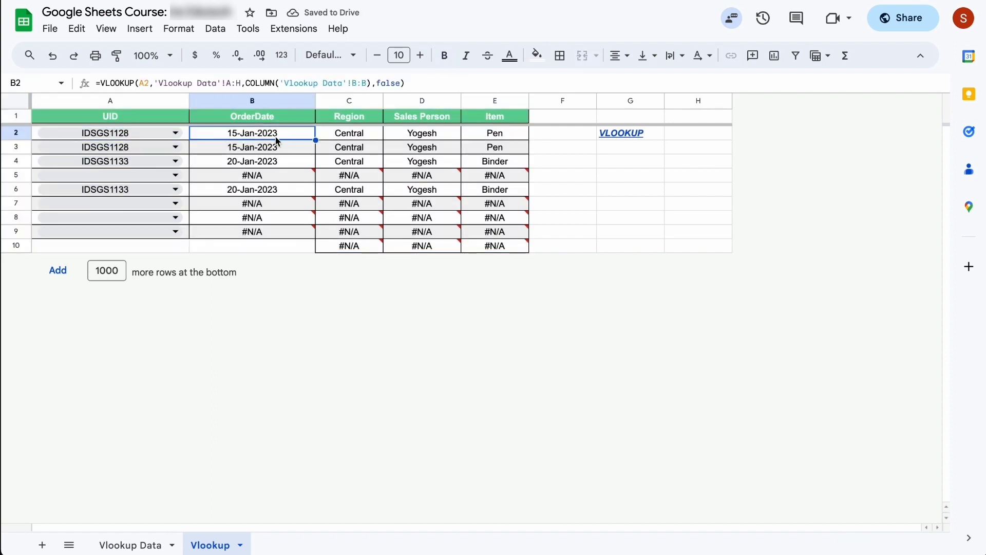
- Anchor the lookup value in B2's formula as $A2
left_click(140, 84)
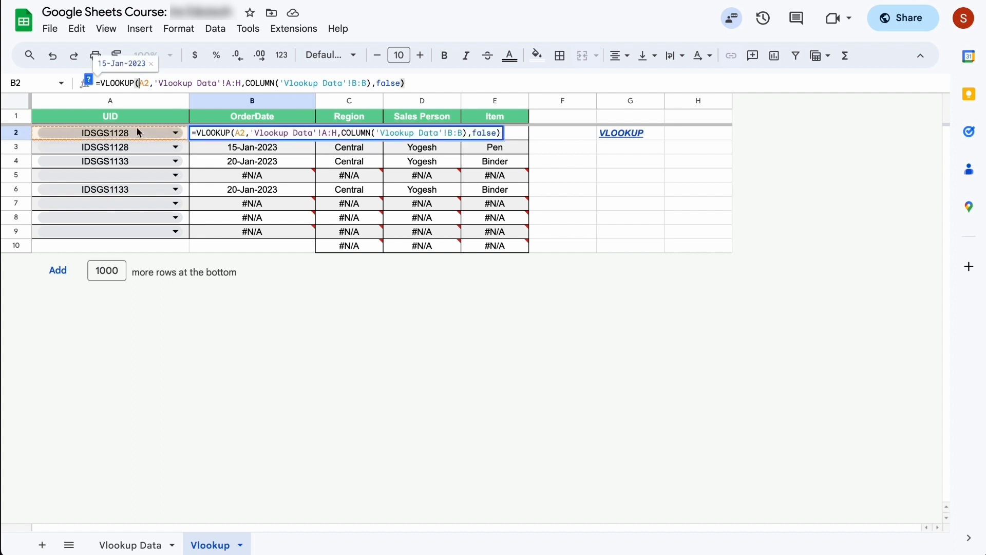
type("$")
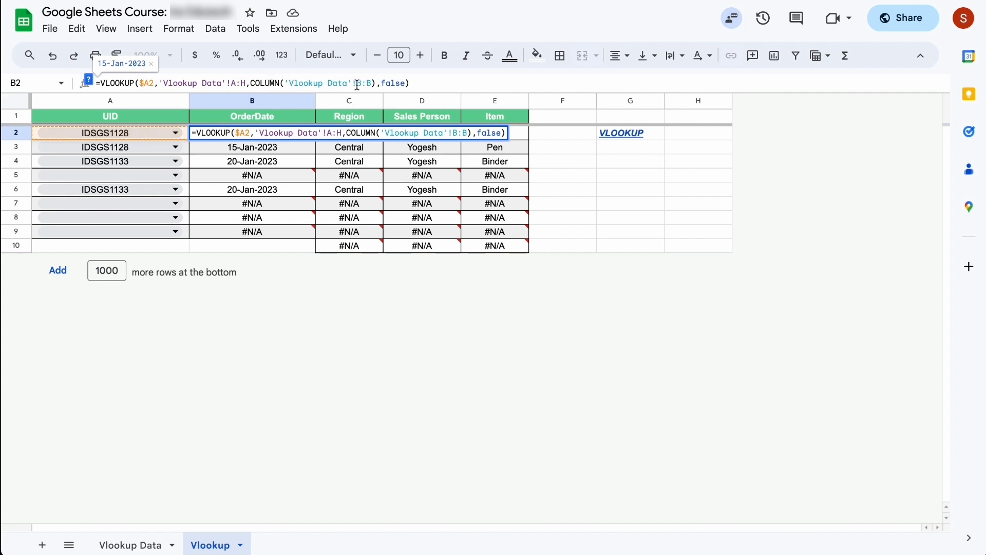
key("Return")
key("Up")
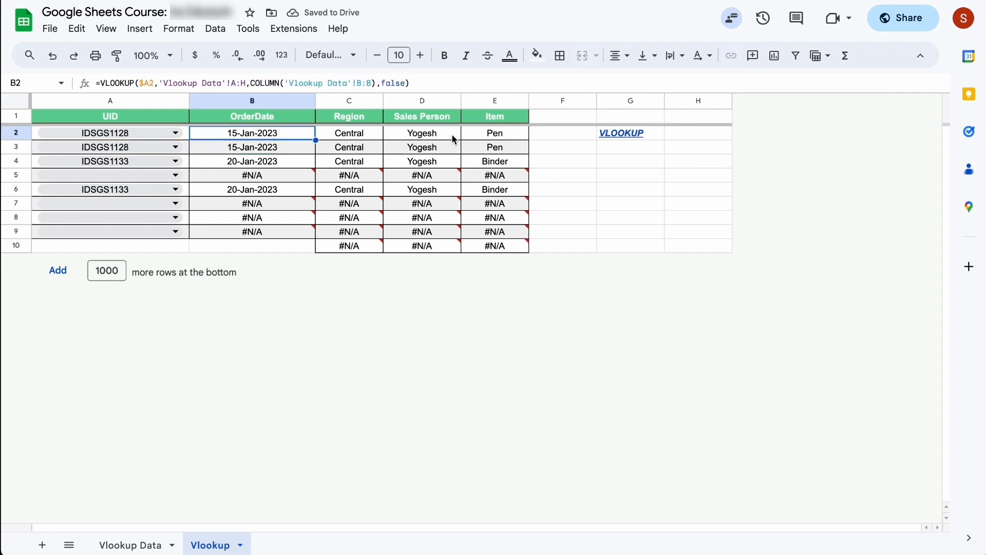
- Clear the old lookup results in C2:E10 and B3:B9
left_click(354, 142)
key("shift+Right")
key("shift+Right")
key("ctrl+shift+Down")
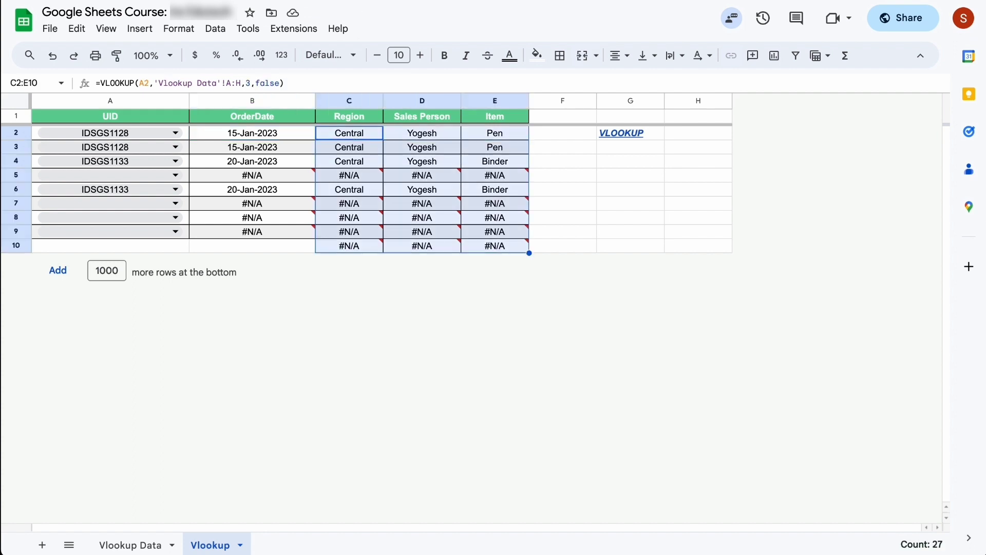
key("Delete")
key("Left")
key("Down")
key("ctrl+shift+Down")
key("Delete")
- Copy B2's formula across to E2, where it returns #N/A, and mark its 'Vlookup Data'!A:H range
key("Up")
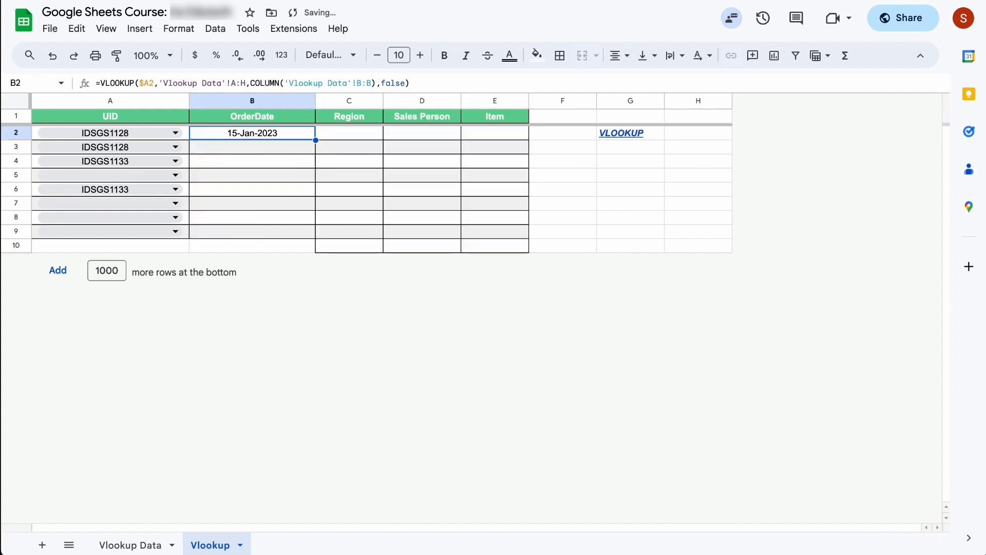
left_click_drag(315, 140, 511, 141)
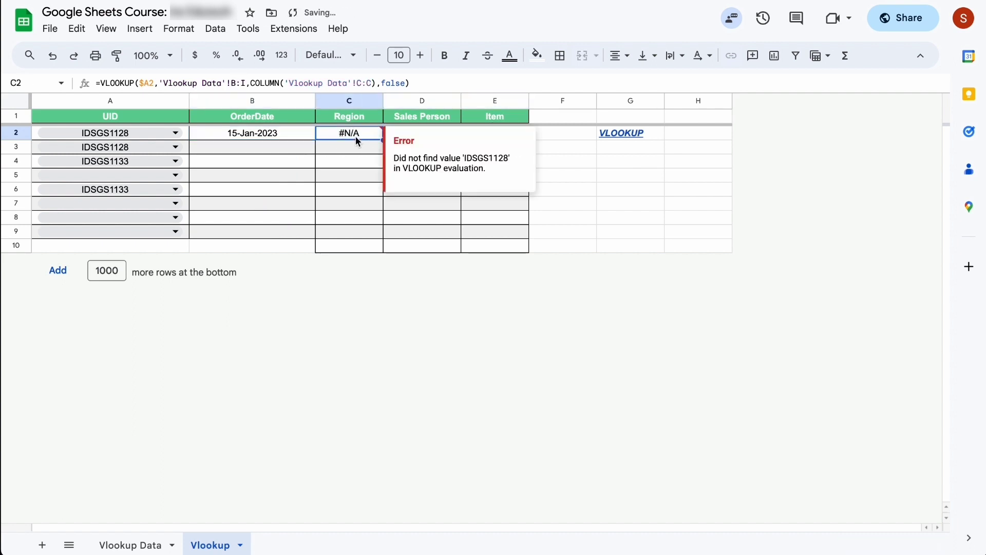
left_click(271, 140)
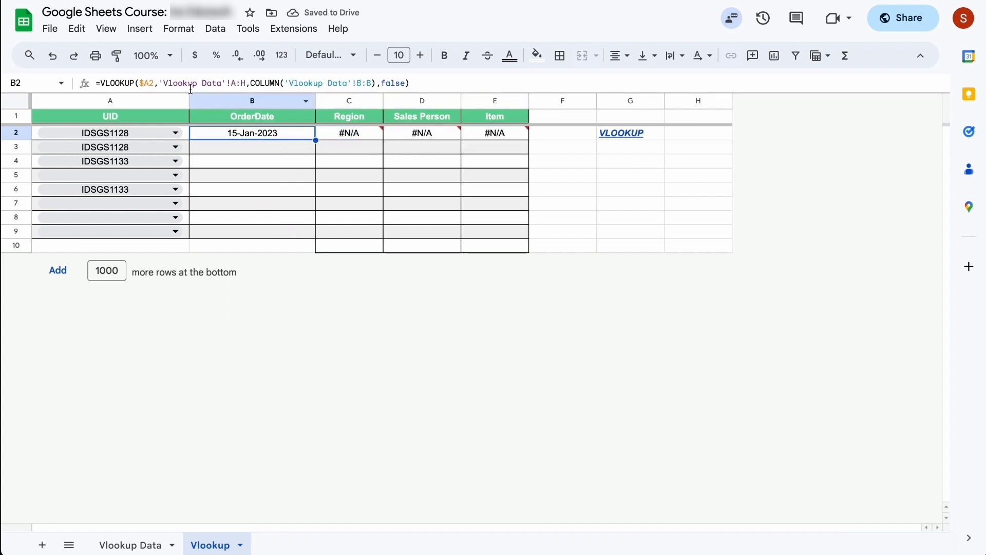
left_click_drag(163, 83, 246, 83)
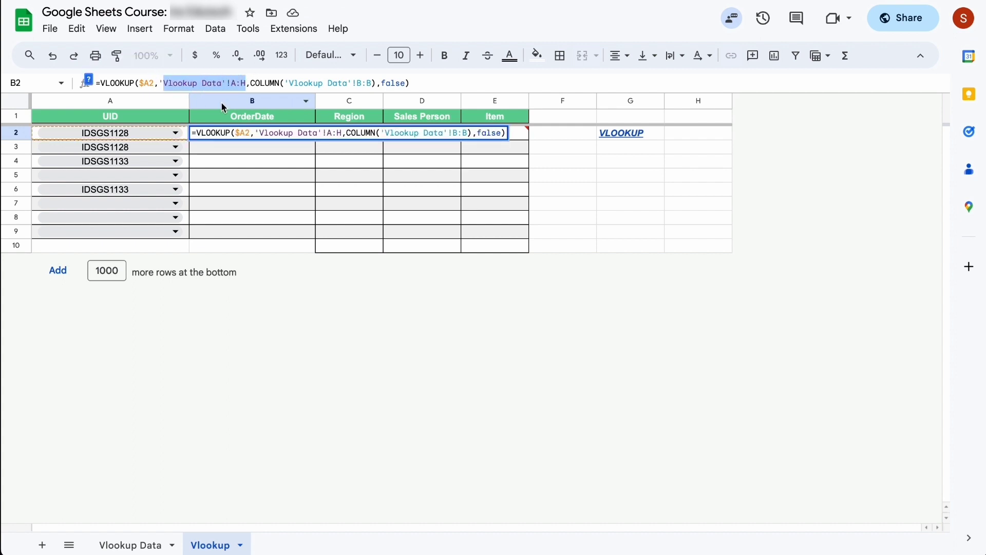
- Make B2's range 'Vlookup Data'!$A:$H and copy the formula across to E2
key("F4")
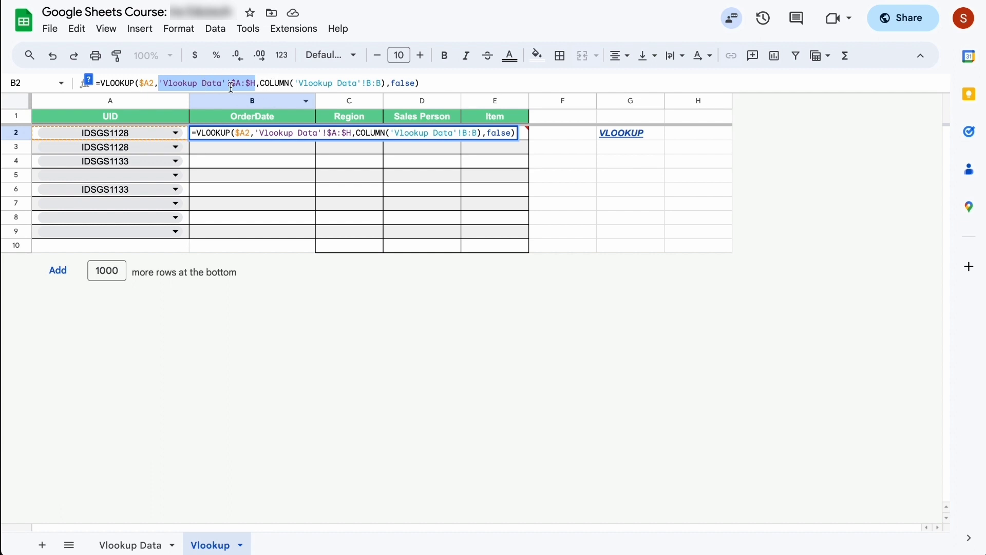
left_click(333, 83)
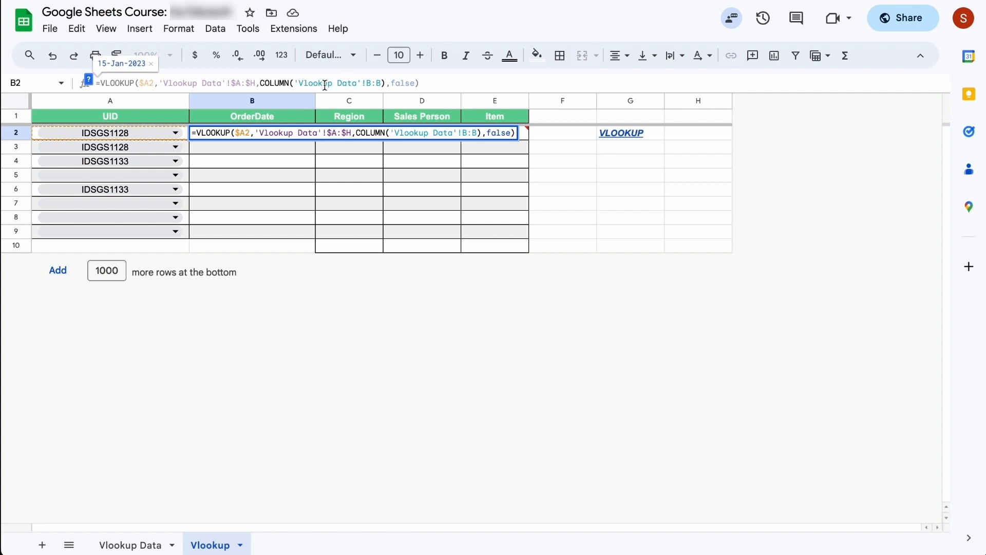
key("Return")
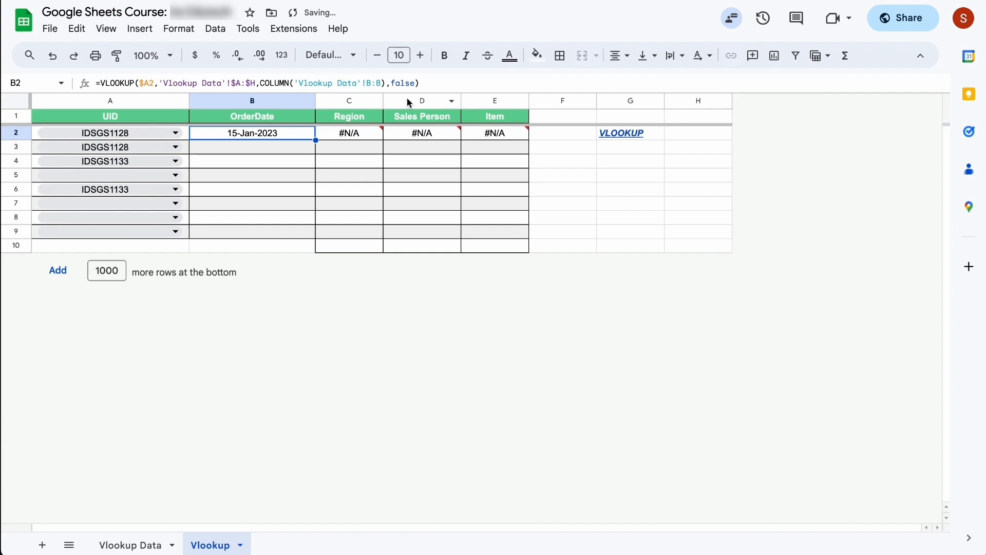
left_click_drag(316, 140, 516, 150)
- Check the C2, D2 and E2 formulas, then select B2:E9
left_click(366, 140)
left_click(431, 136)
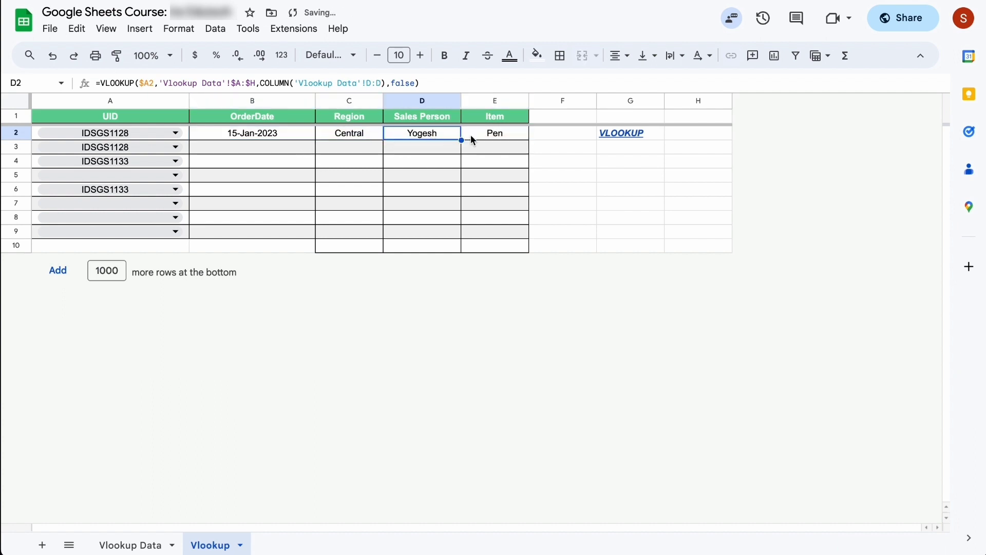
left_click(503, 137)
left_click(285, 138)
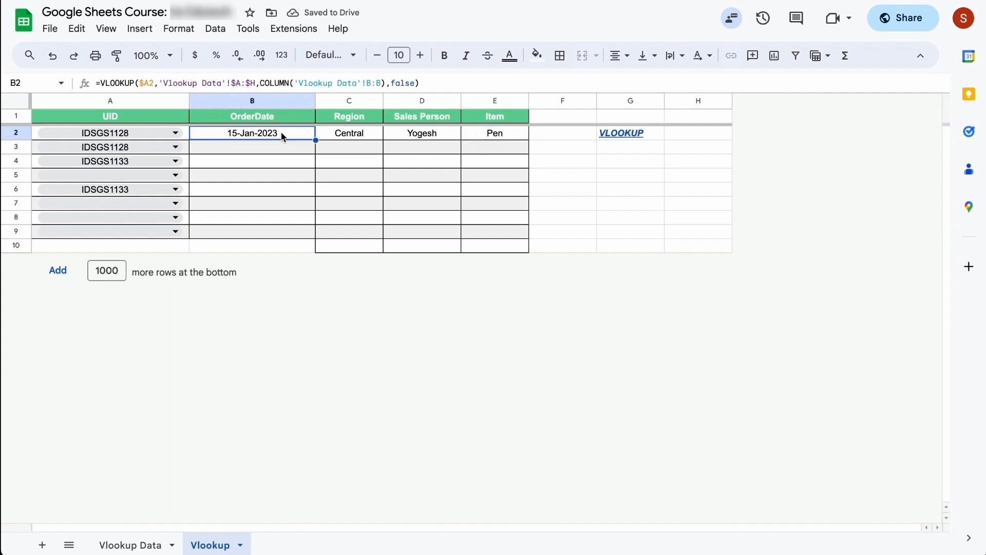
key("ctrl+shift+Right")
key("shift+Down")
key("shift+Down")
key("shift+Down")
key("shift+Down")
key("shift+Down")
key("shift+Down")
key("shift+Down")
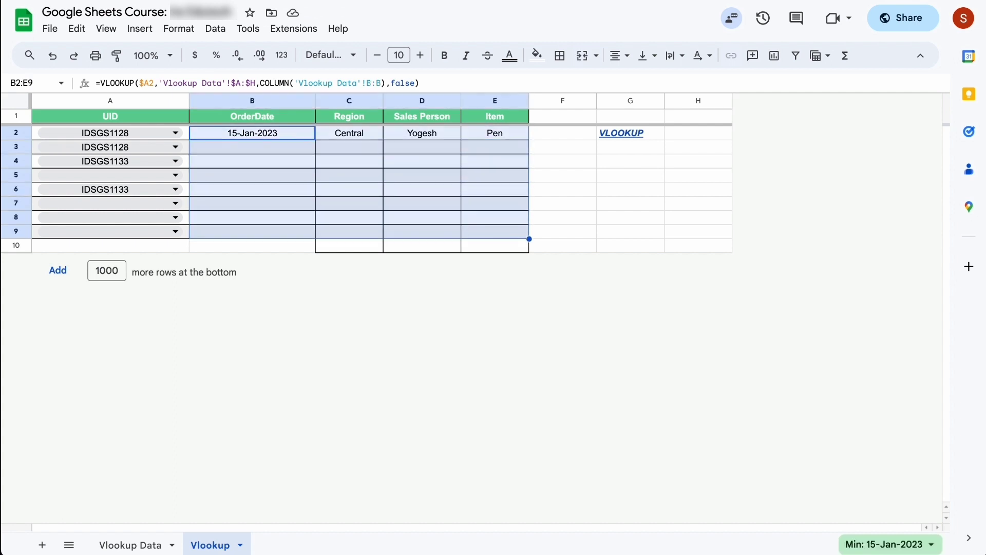
- Fill B2:E2's formulas down to row 9 with Ctrl+D and check the C2, D2 and E2 formulas
key("ctrl+d")
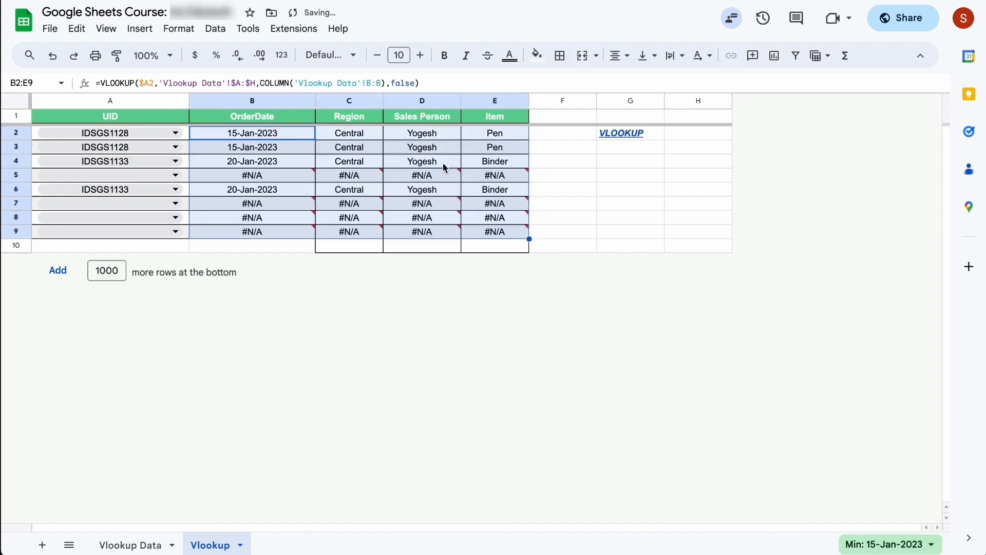
left_click(363, 132)
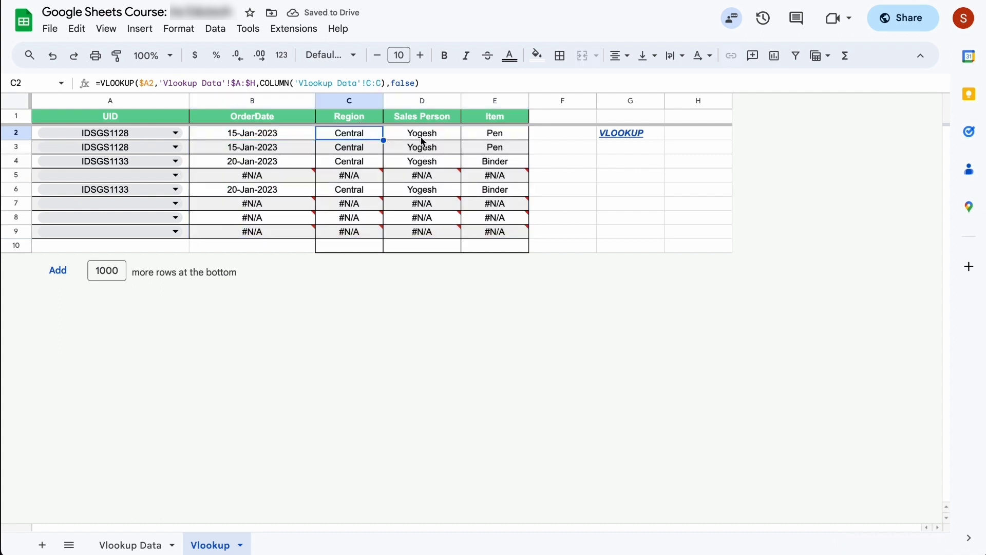
left_click(422, 137)
left_click(494, 138)
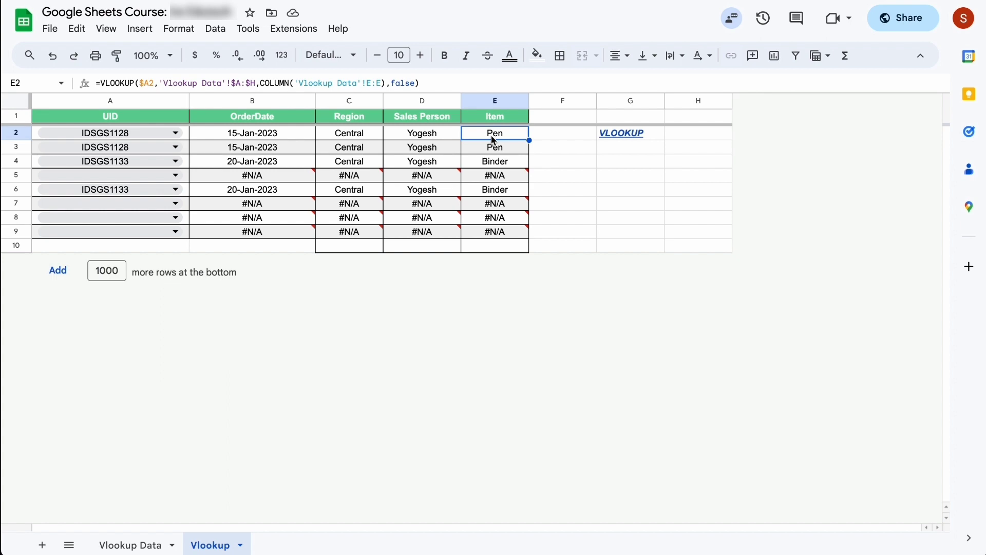
left_click(132, 546)
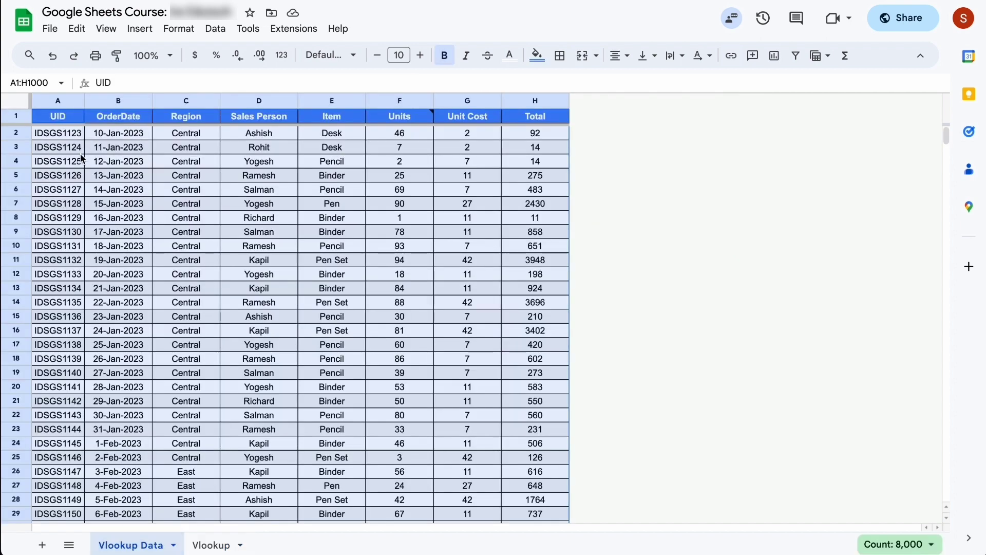
left_click(82, 159)
left_click(62, 99)
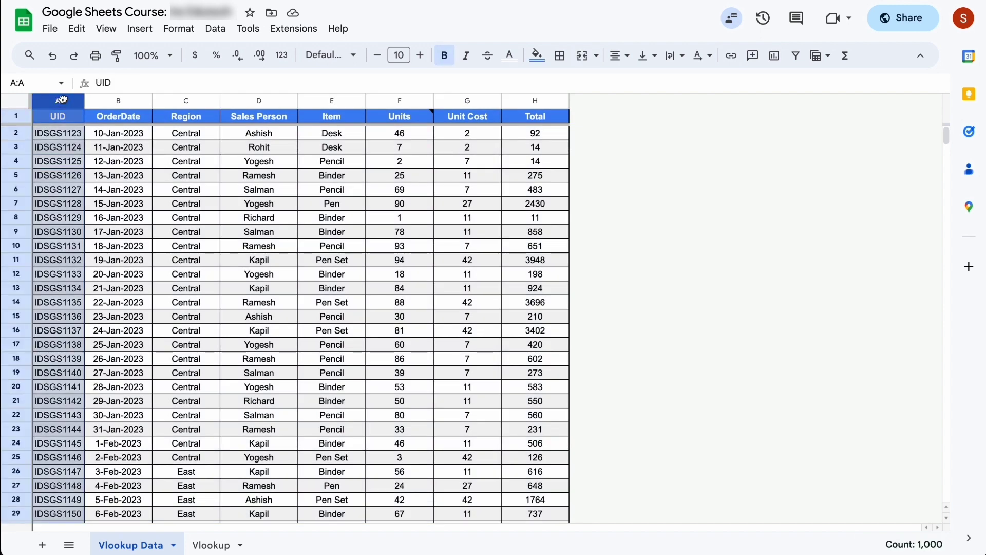
left_click_drag(63, 99, 596, 122)
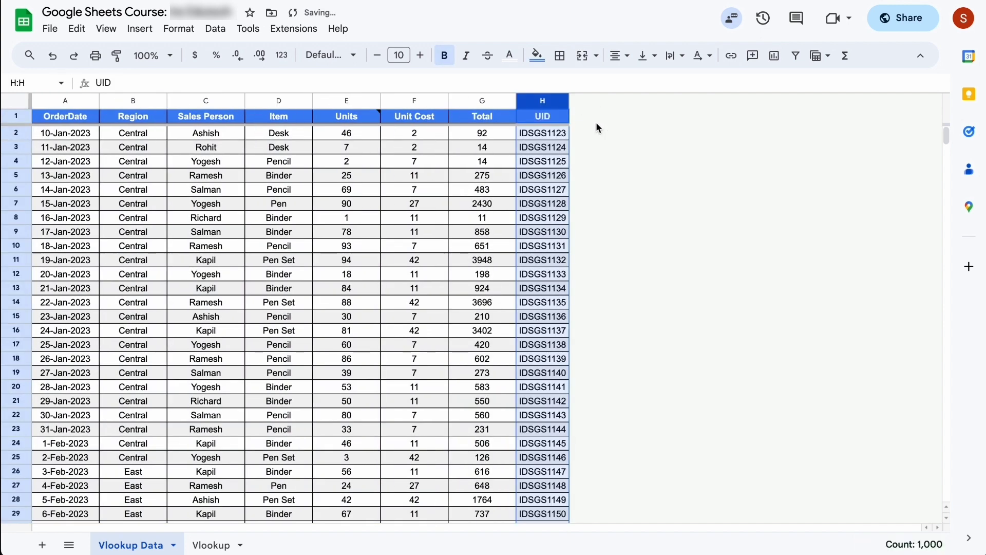
left_click(215, 544)
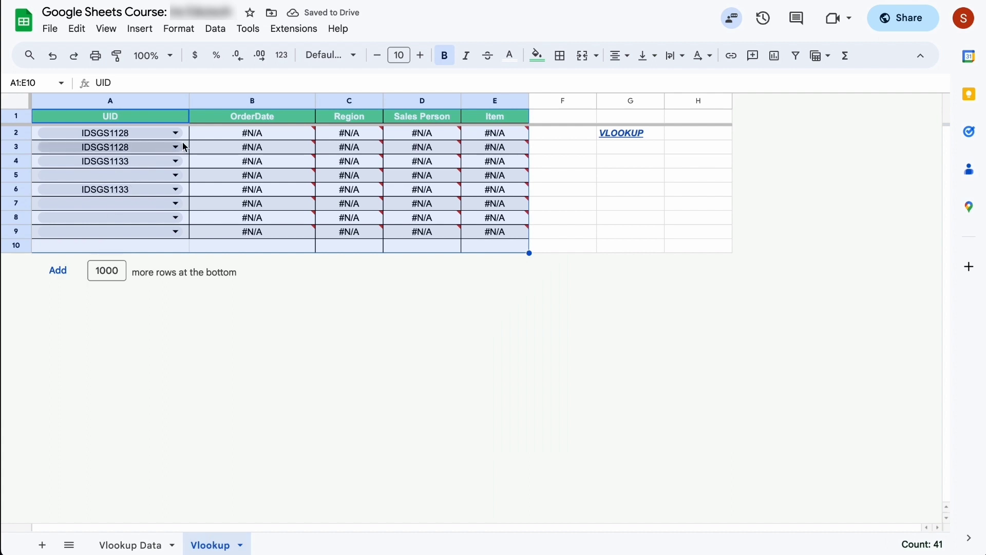
left_click(260, 135)
left_click(268, 116)
left_click(274, 137)
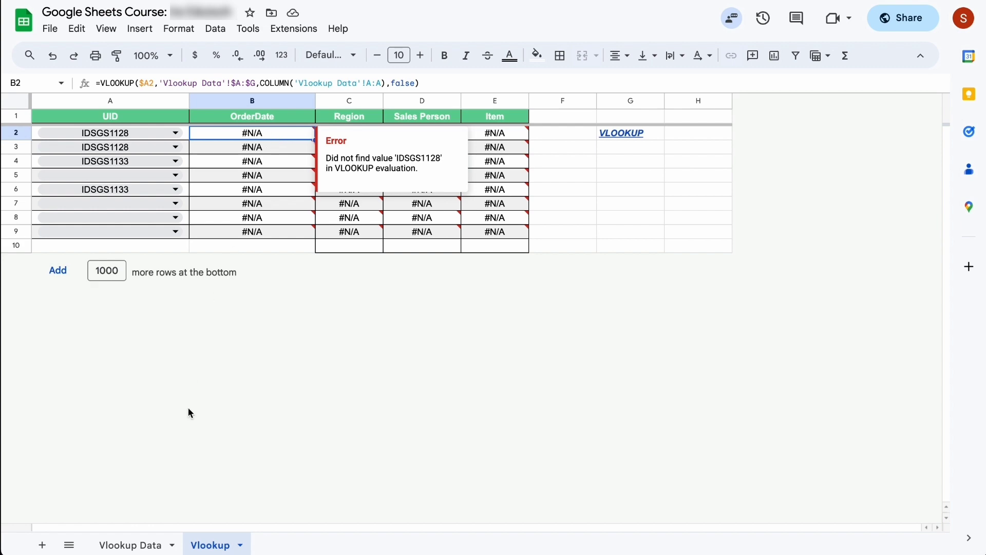
left_click(135, 545)
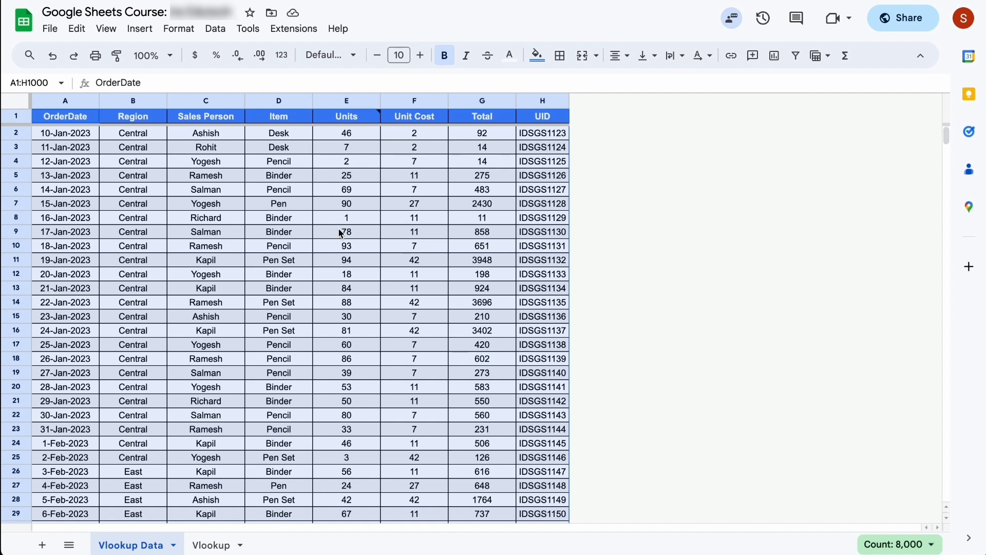
key("ctrl+z")
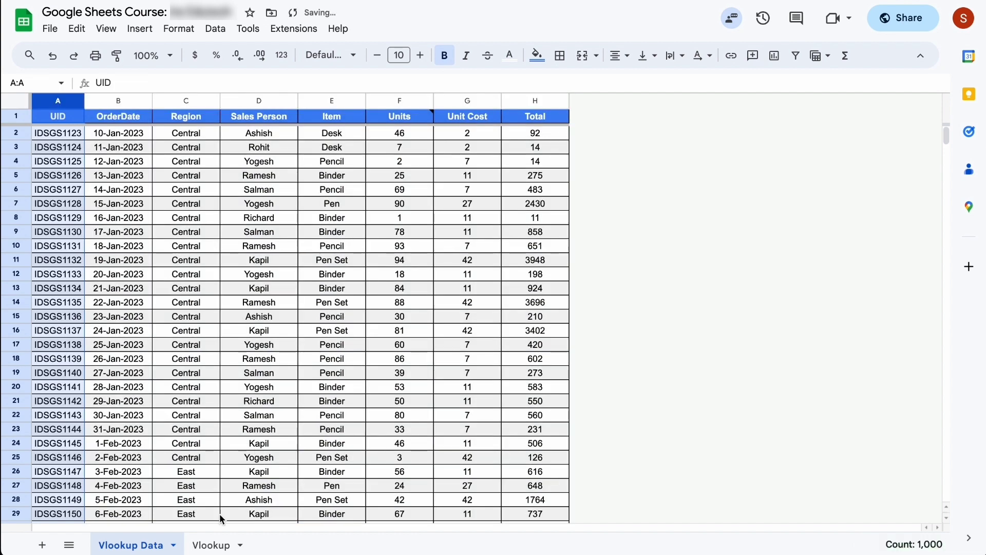
left_click(212, 545)
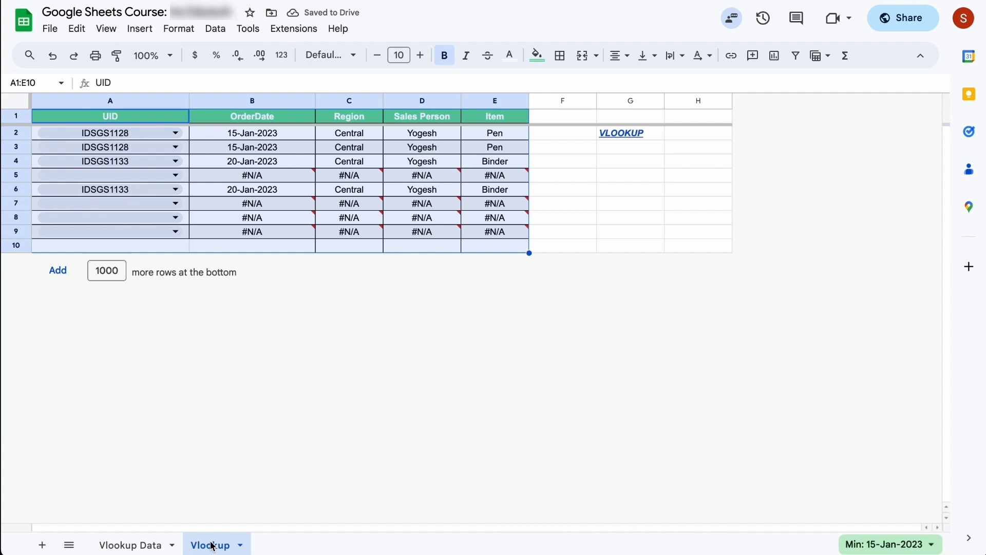